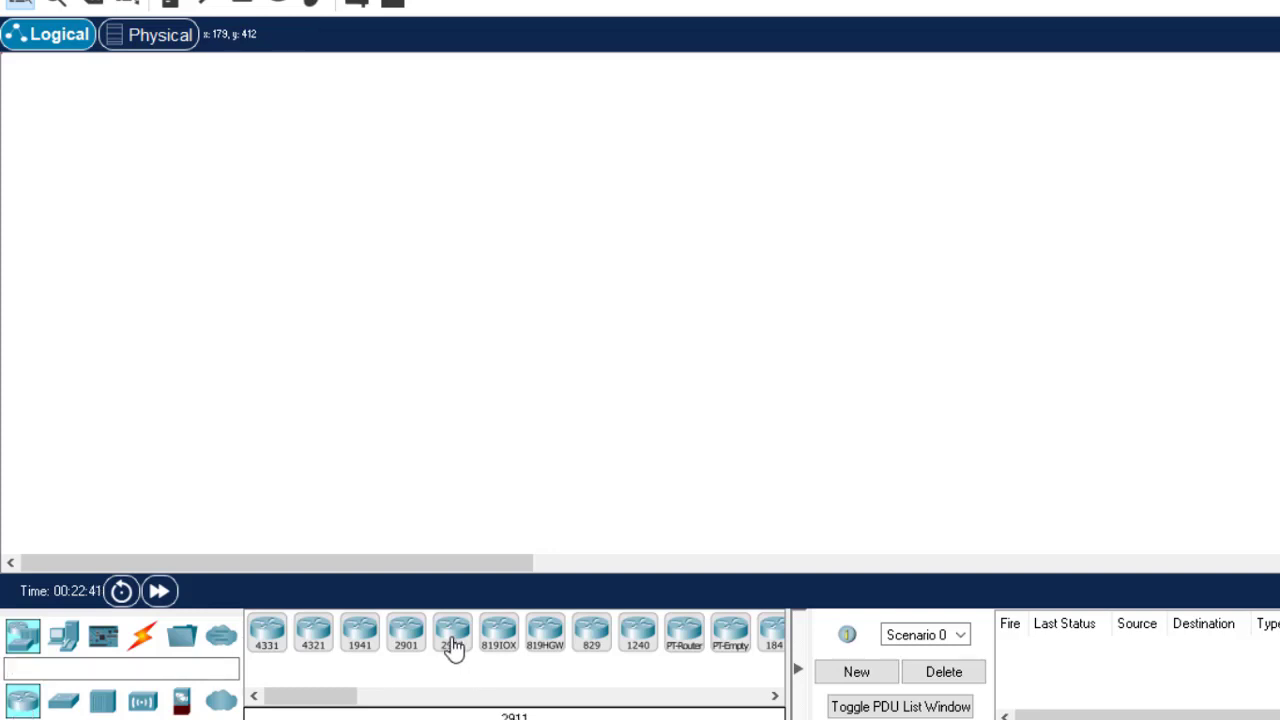
Place a 2911 router in the workspace and a PC to the left of it.
drag(453, 647, 678, 192)
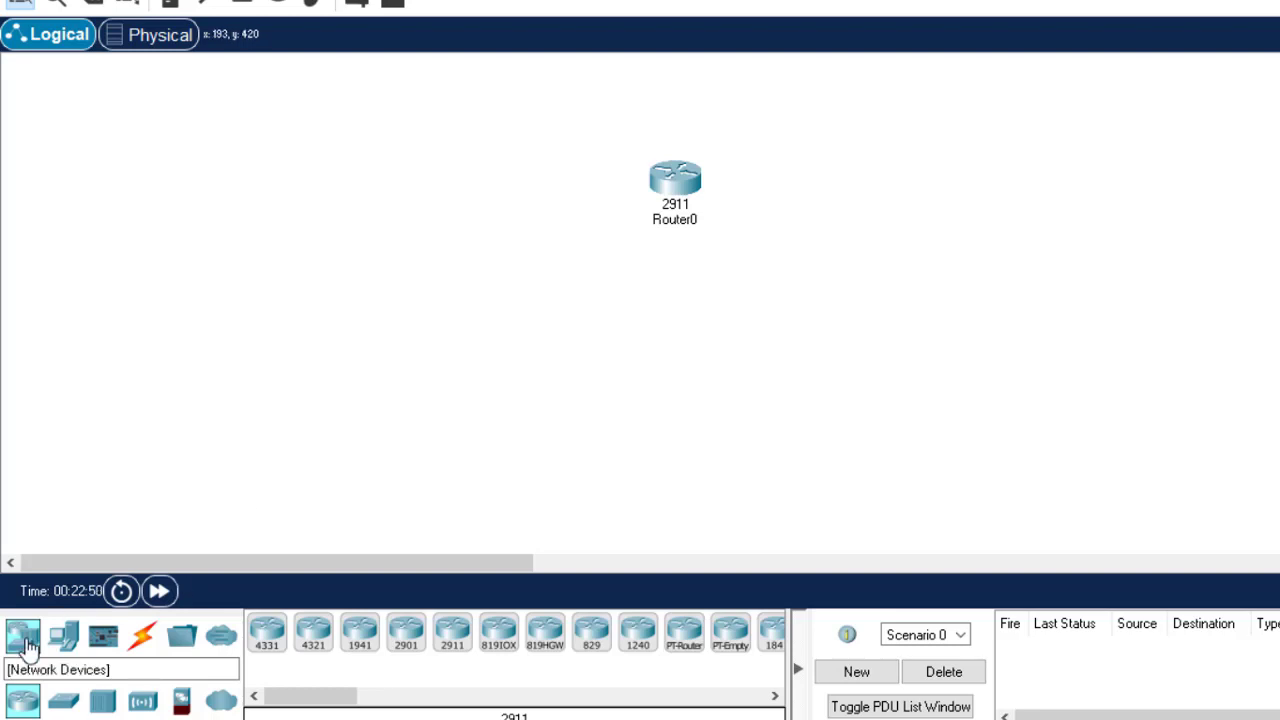
click(63, 640)
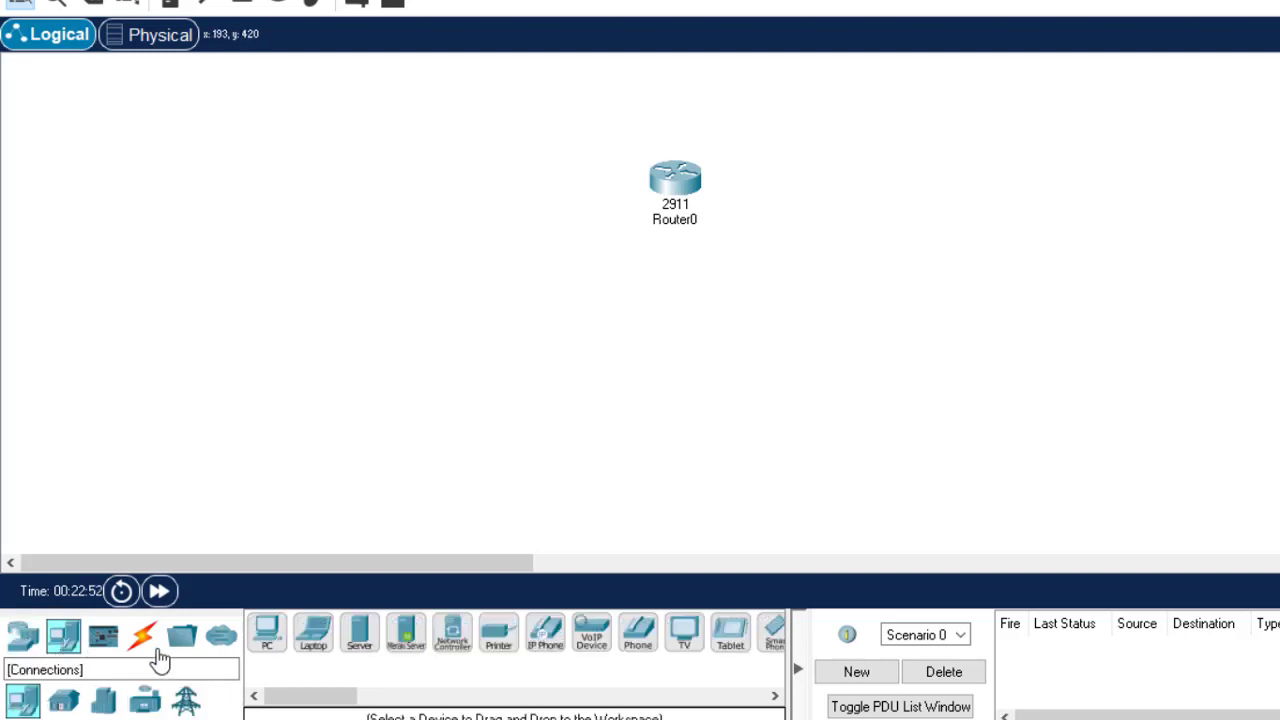
mouse_move(268, 636)
mouse_down()
mouse_move(355, 272)
mouse_move(387, 212)
mouse_up()
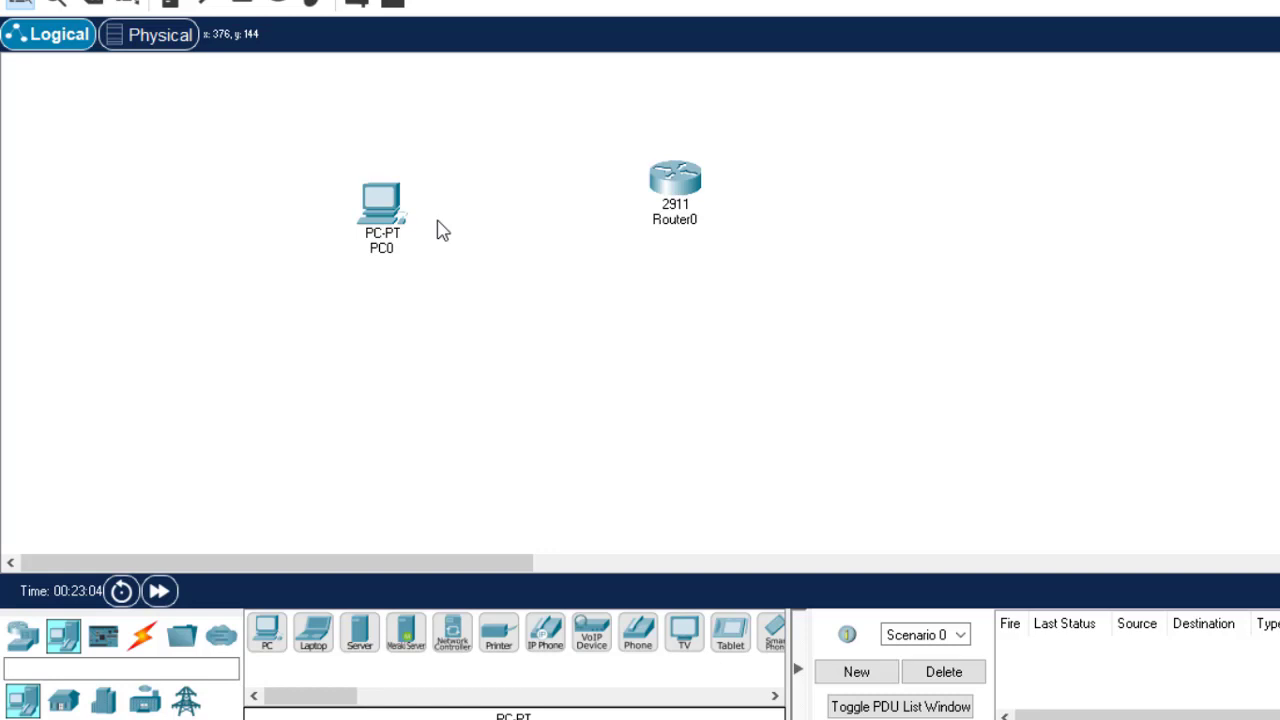
Connect the PC's RS 232 port to the router's Console port with a console cable.
click(142, 644)
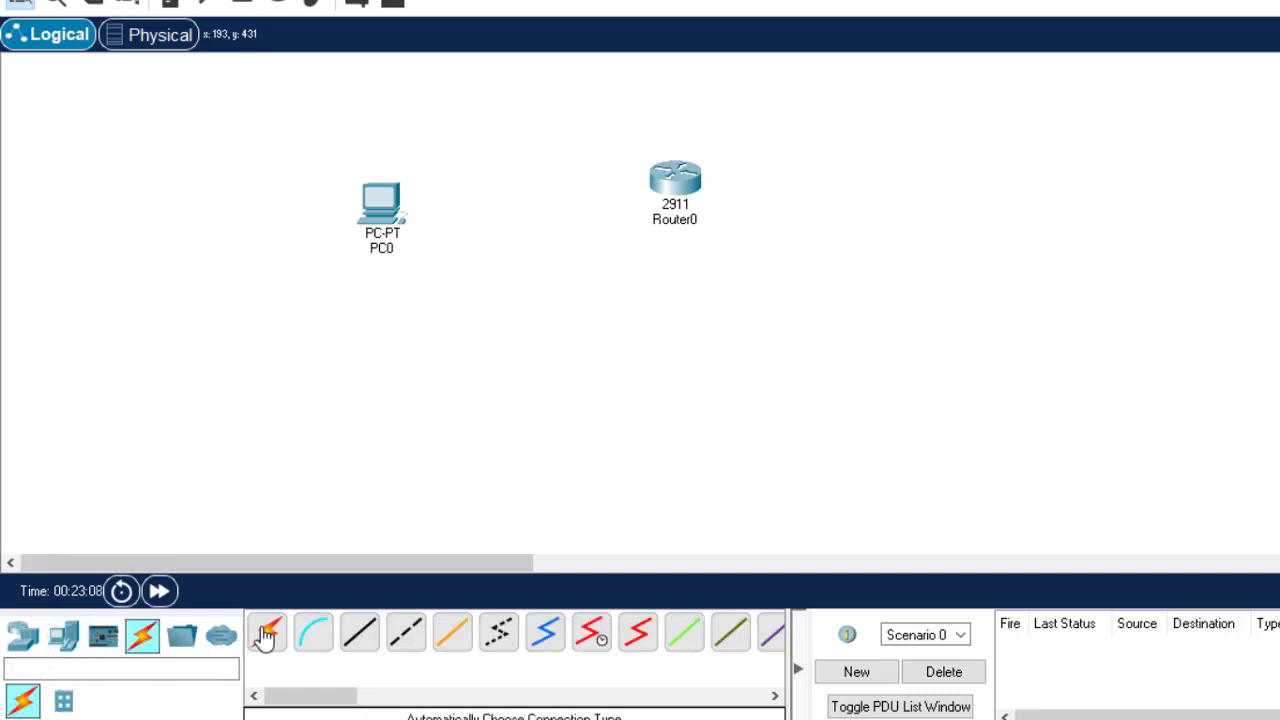
click(316, 636)
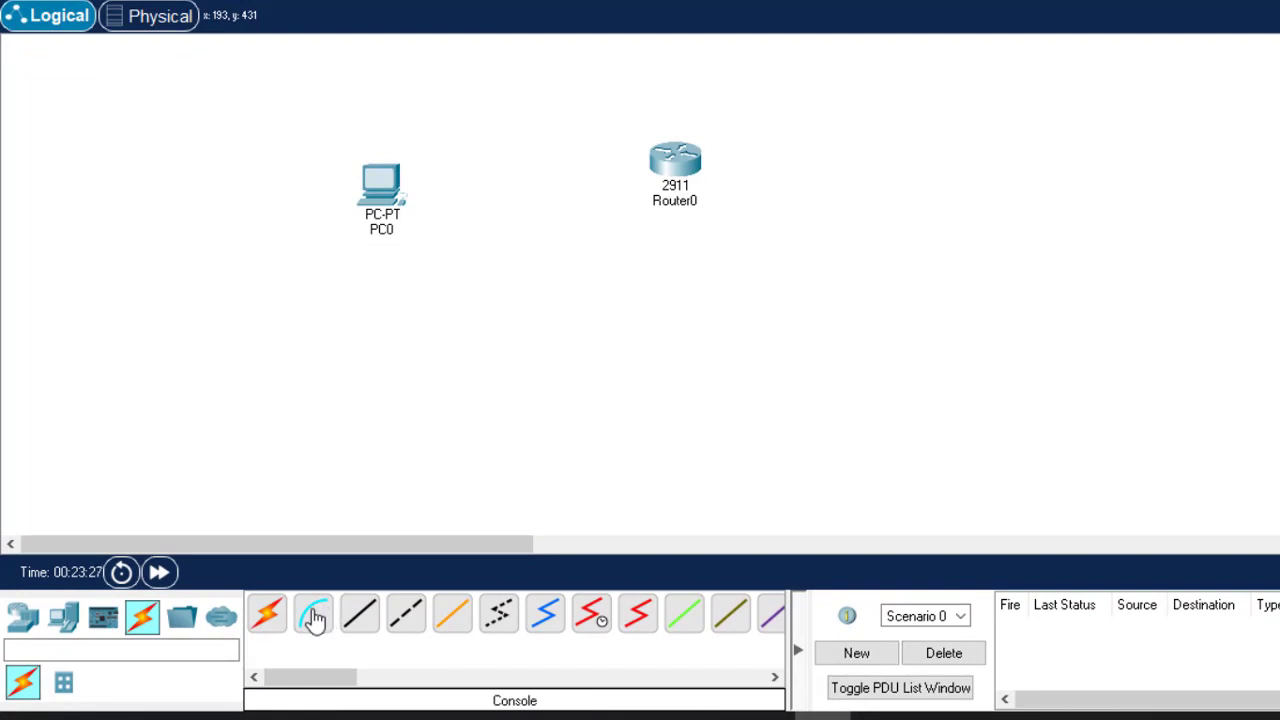
click(314, 618)
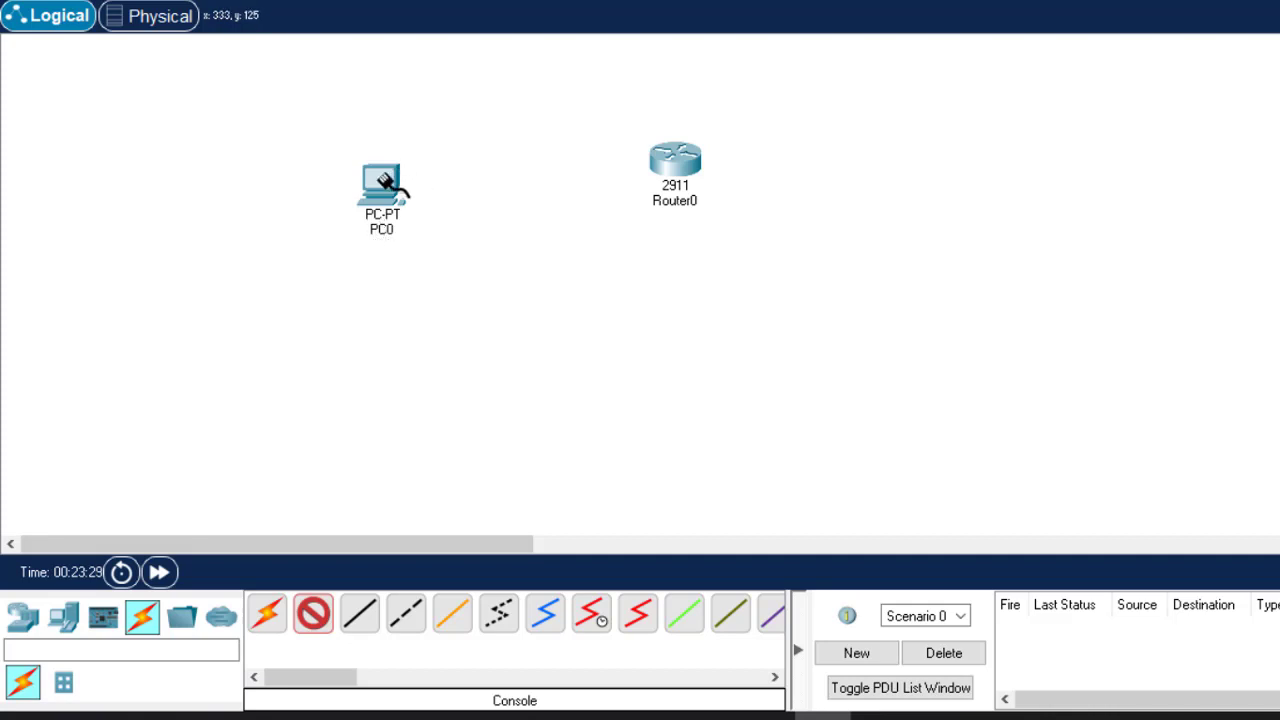
click(385, 181)
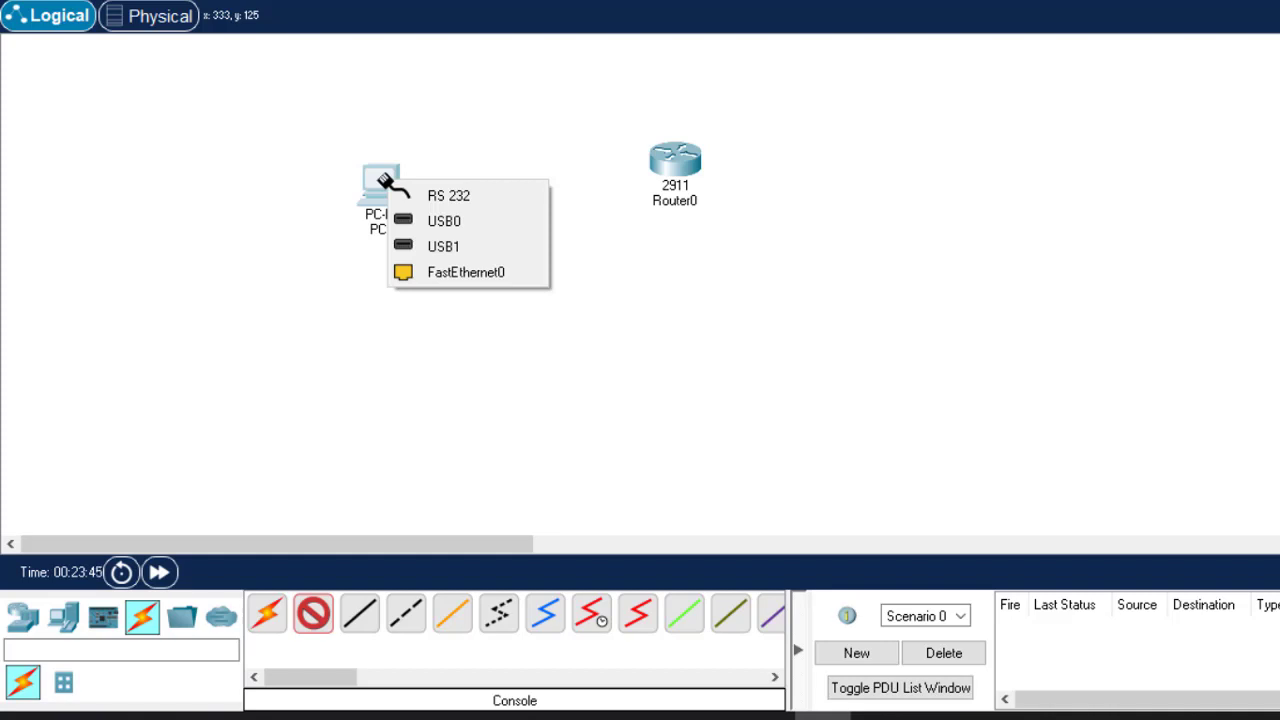
click(434, 200)
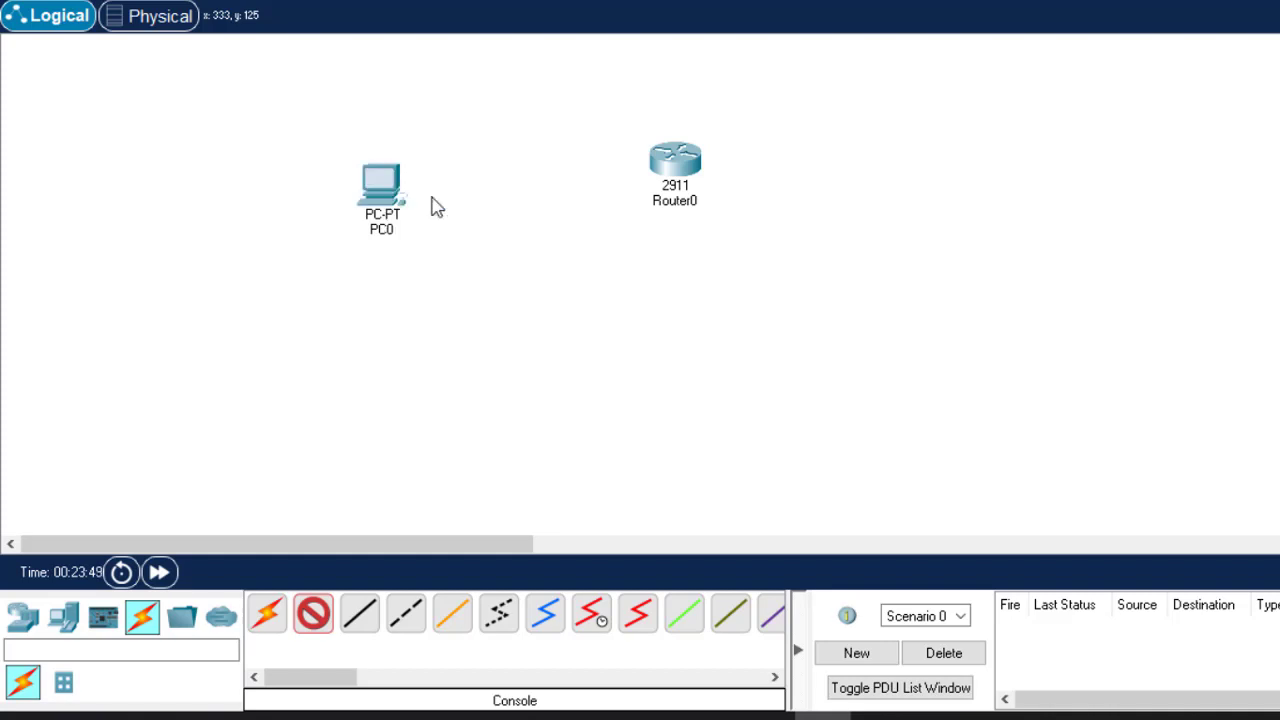
click(681, 160)
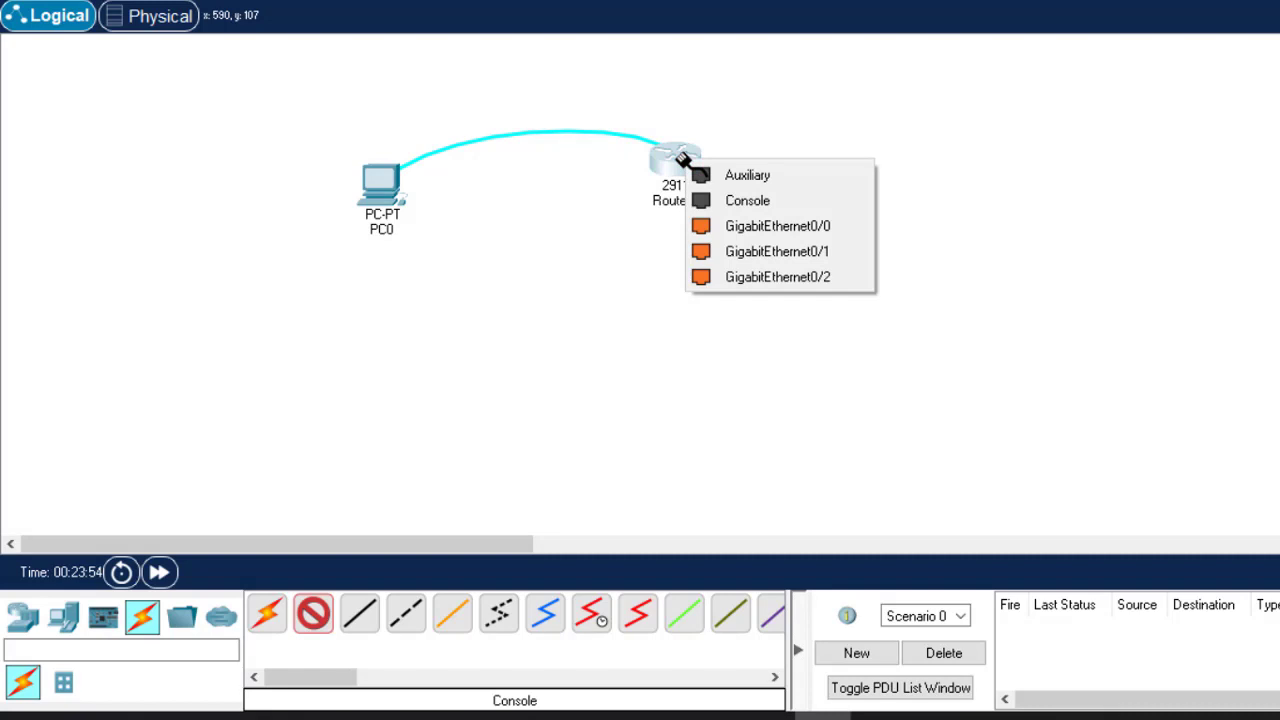
click(721, 209)
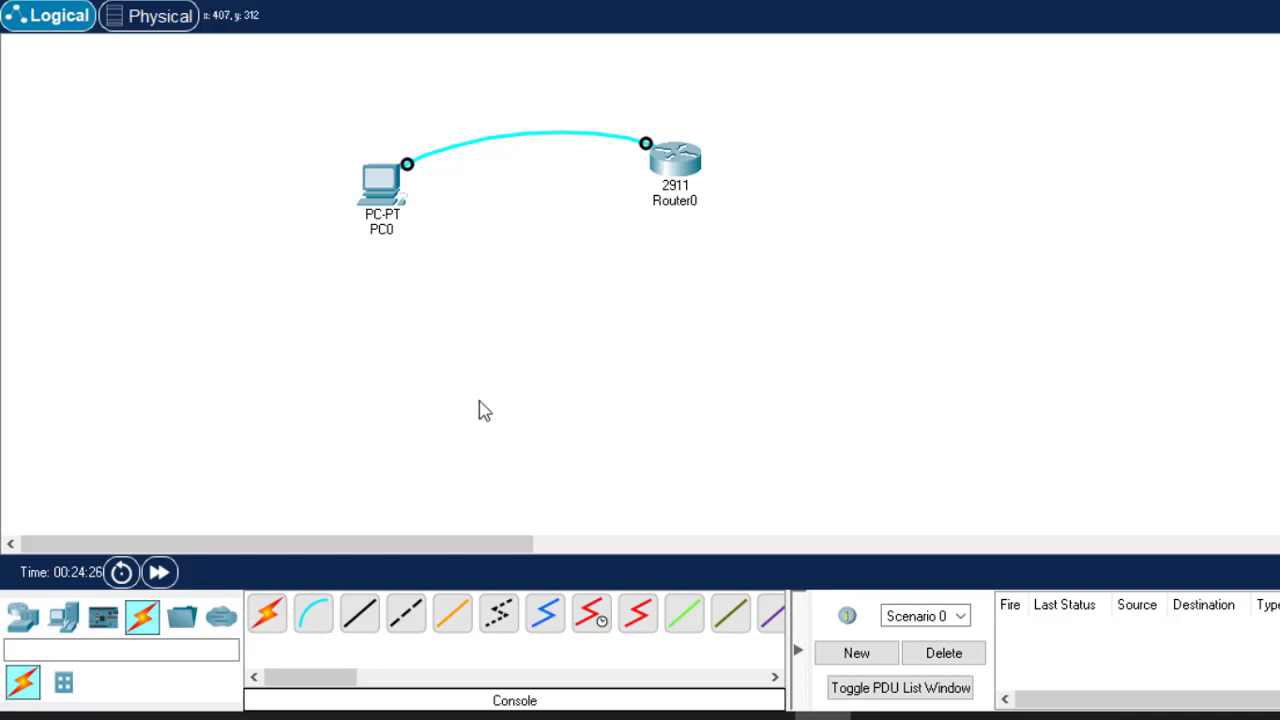
Start a terminal session from PC0 with 9600 bits per second, 8 data bits, no parity, 1 stop bit and no flow control.
click(385, 192)
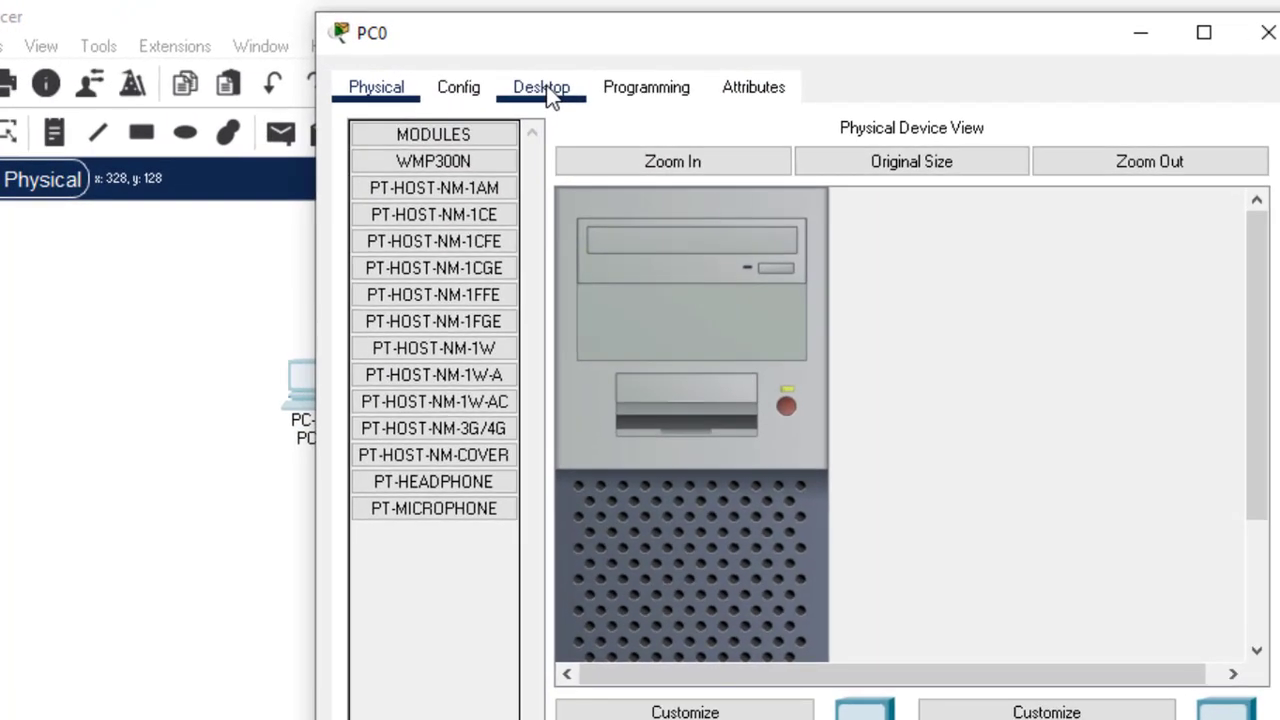
click(548, 97)
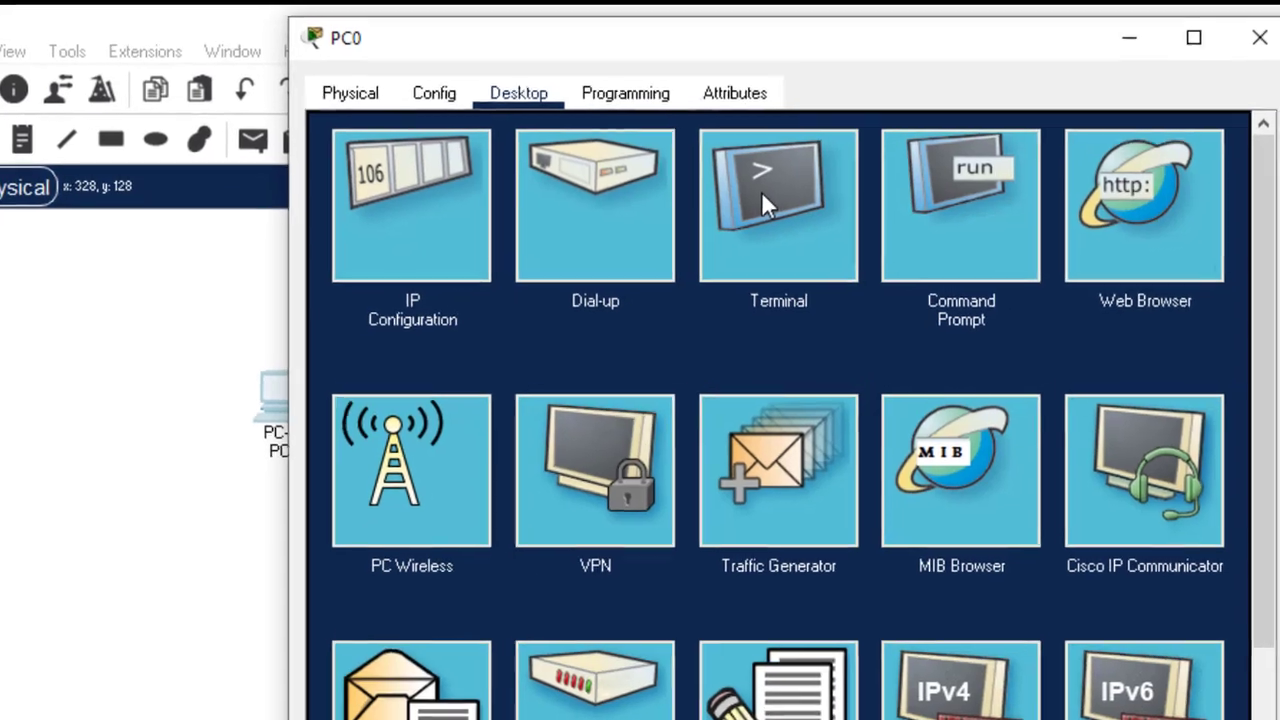
click(761, 191)
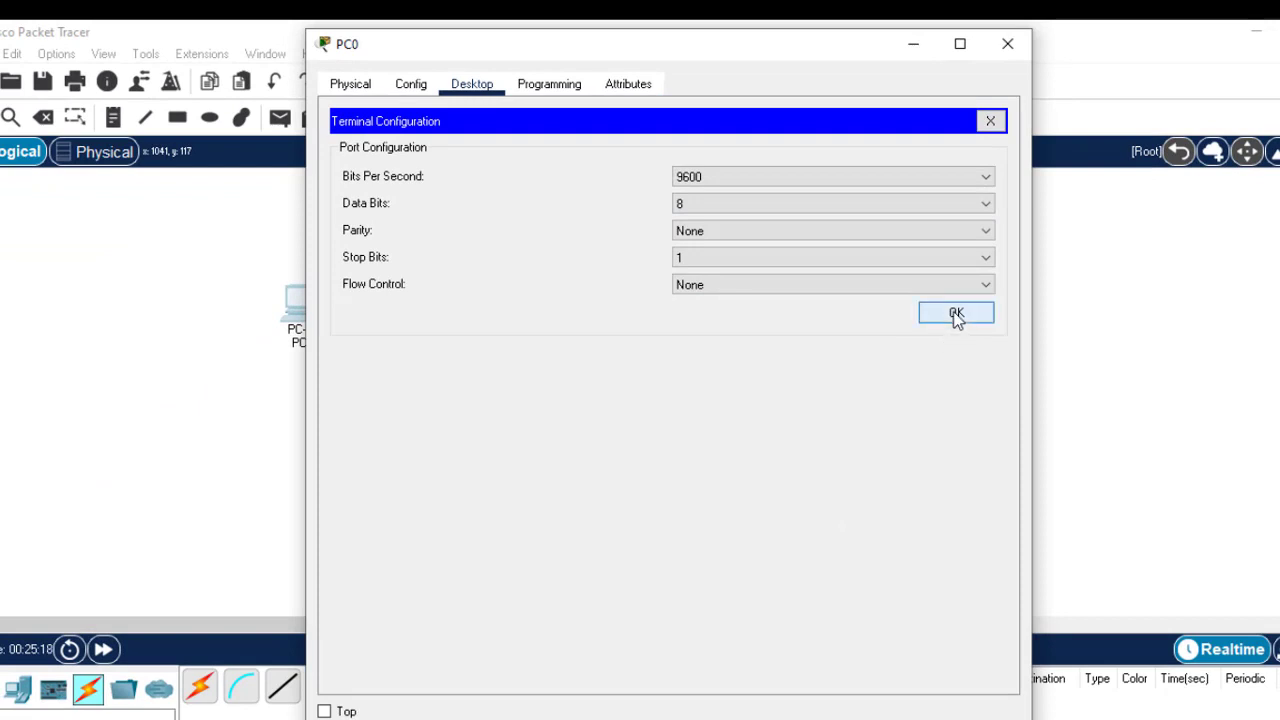
click(957, 316)
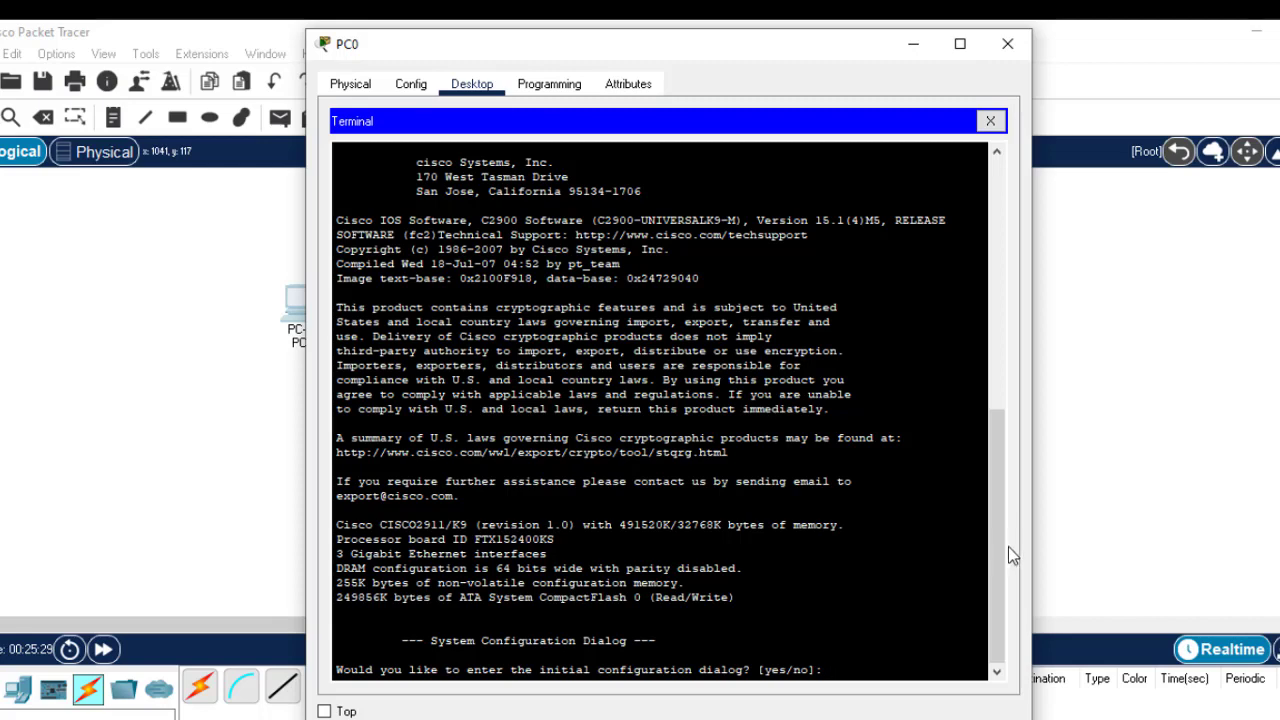
Answer n to the initial configuration dialog and bring up the router's user mode prompt.
scroll(997, 553, up, 2)
text(n)
key(Return)
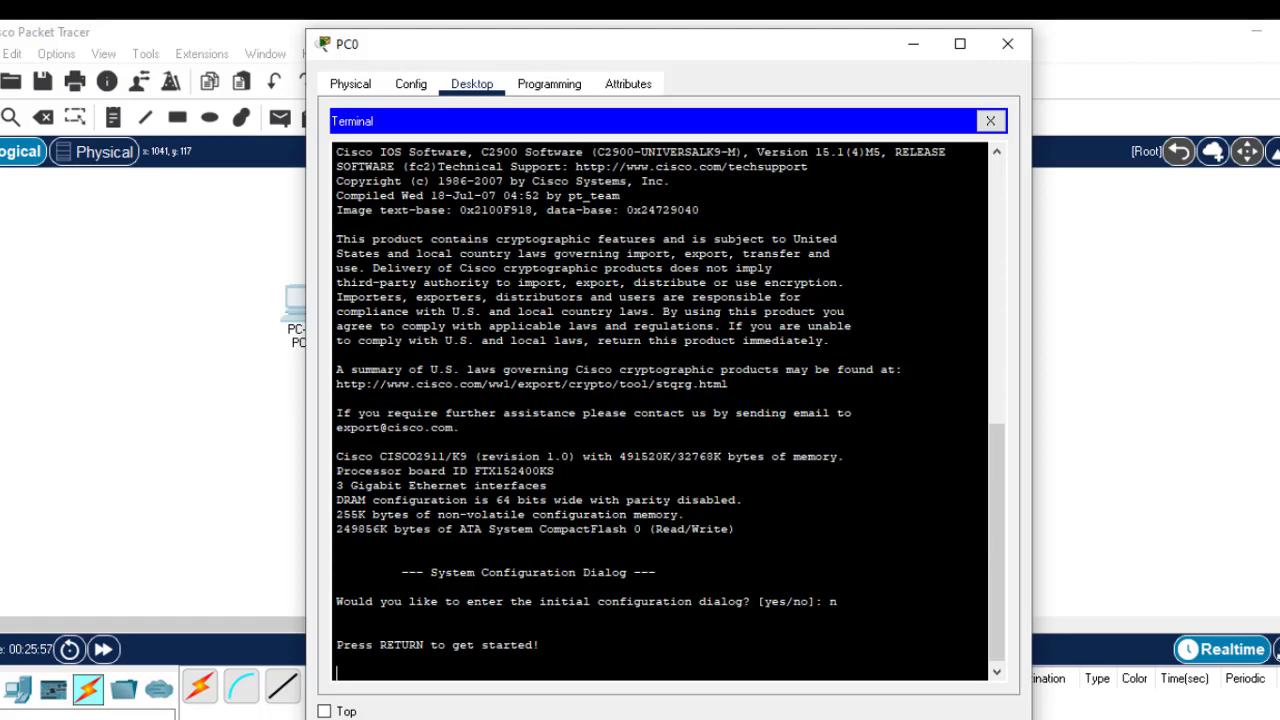
key(Return)
key(Return)
key(Return)
key(Return)
key(Return)
key(Return)
key(Return)
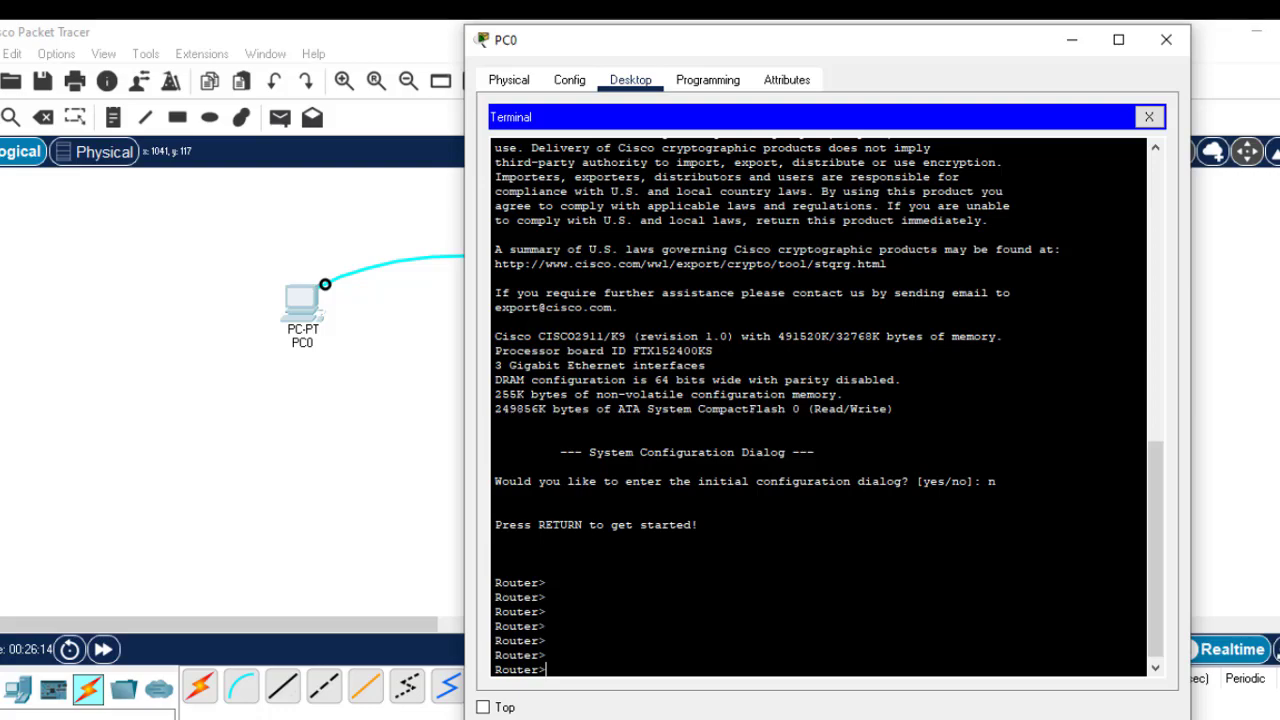
Examine the router name and mode symbol in the user mode prompt lines.
drag(544, 582, 494, 582)
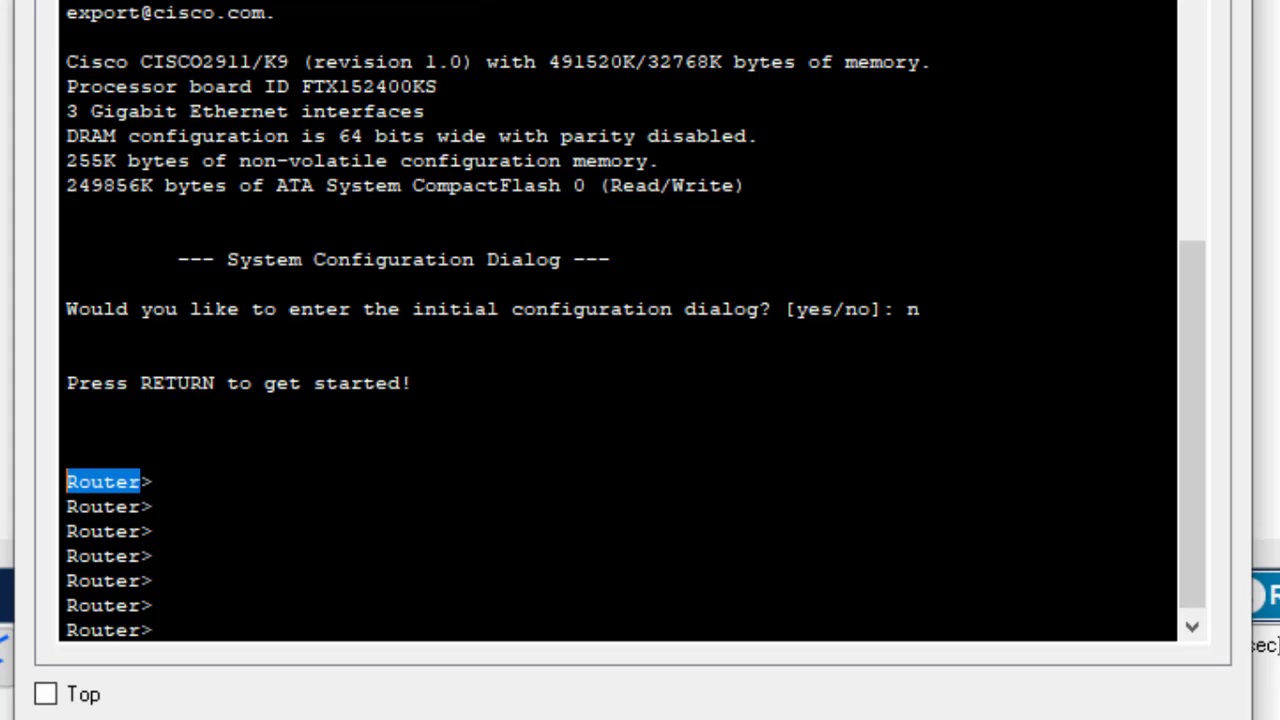
click(153, 506)
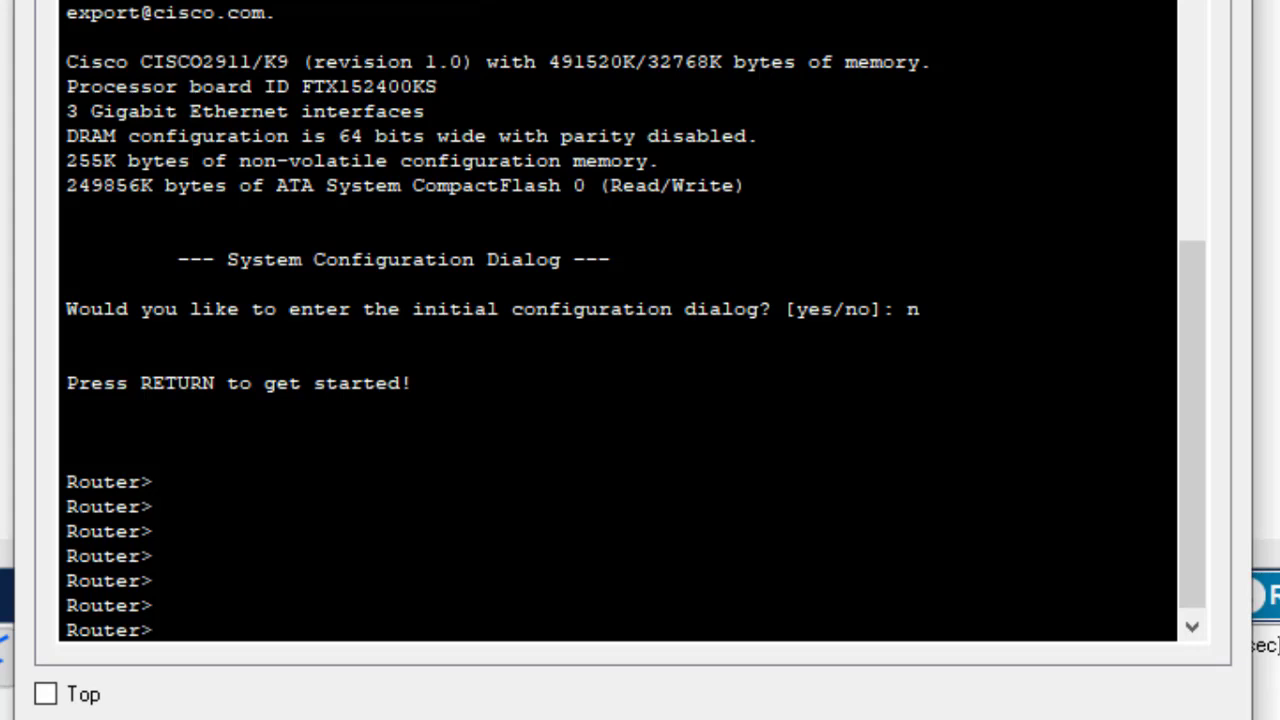
key(shift+Left)
key(shift+Left)
key(shift+Left)
key(shift+Left)
key(shift+Left)
key(shift+Left)
key(shift+Left)
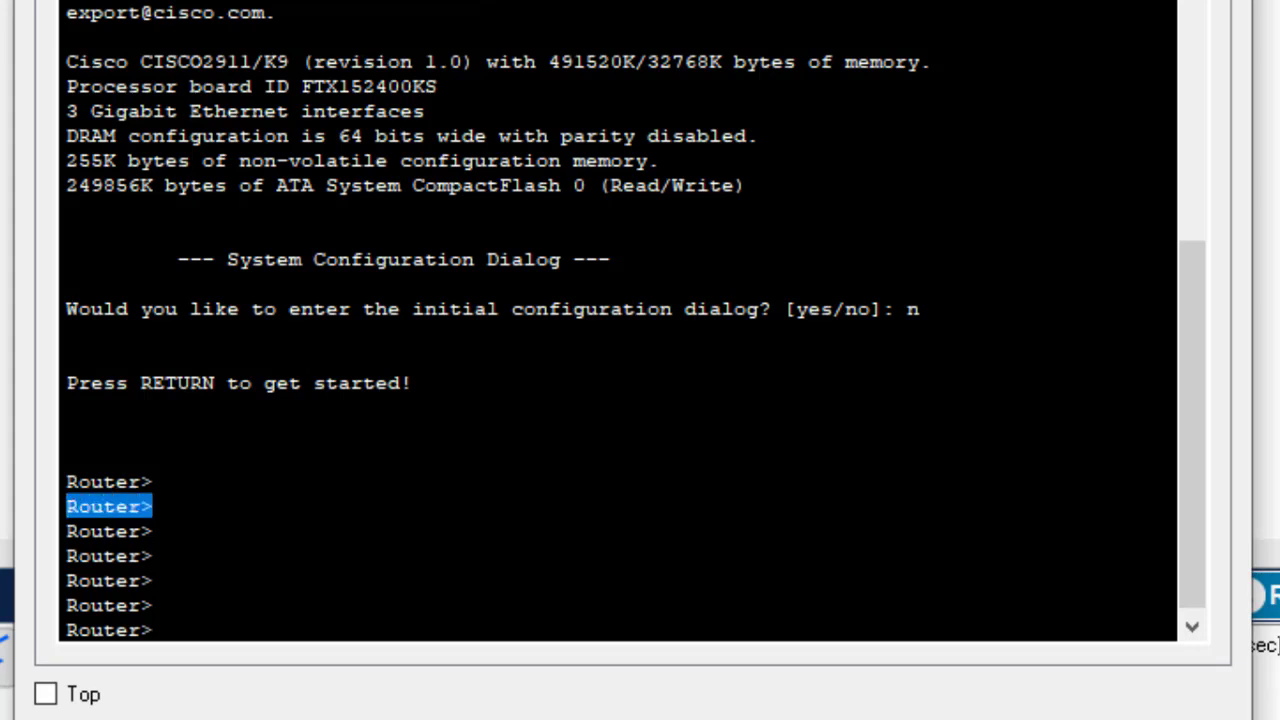
click(153, 481)
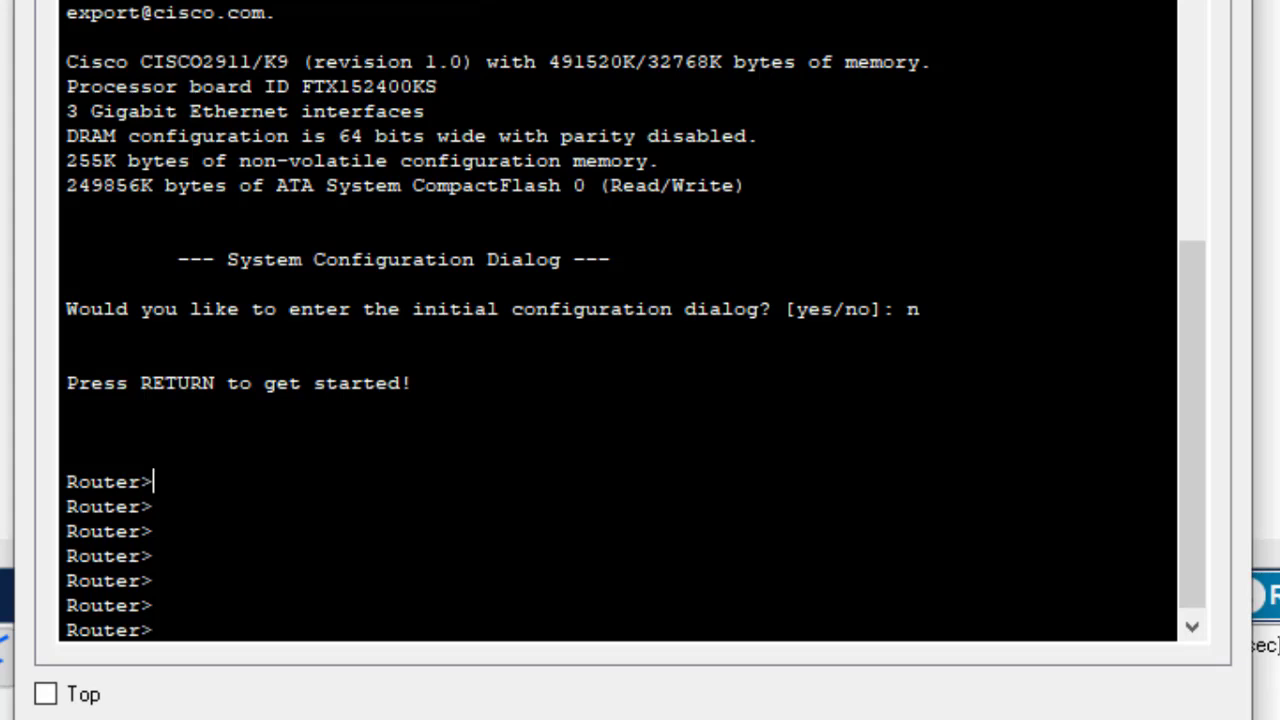
drag(153, 482, 67, 482)
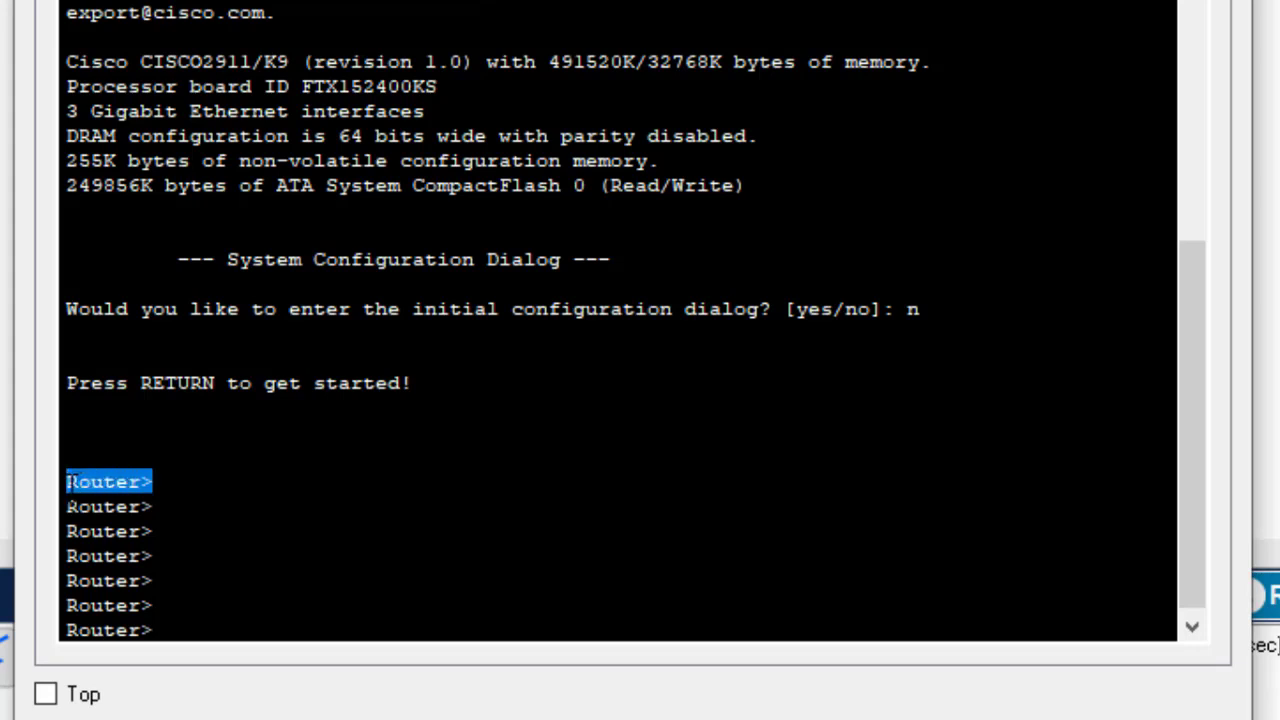
click(150, 482)
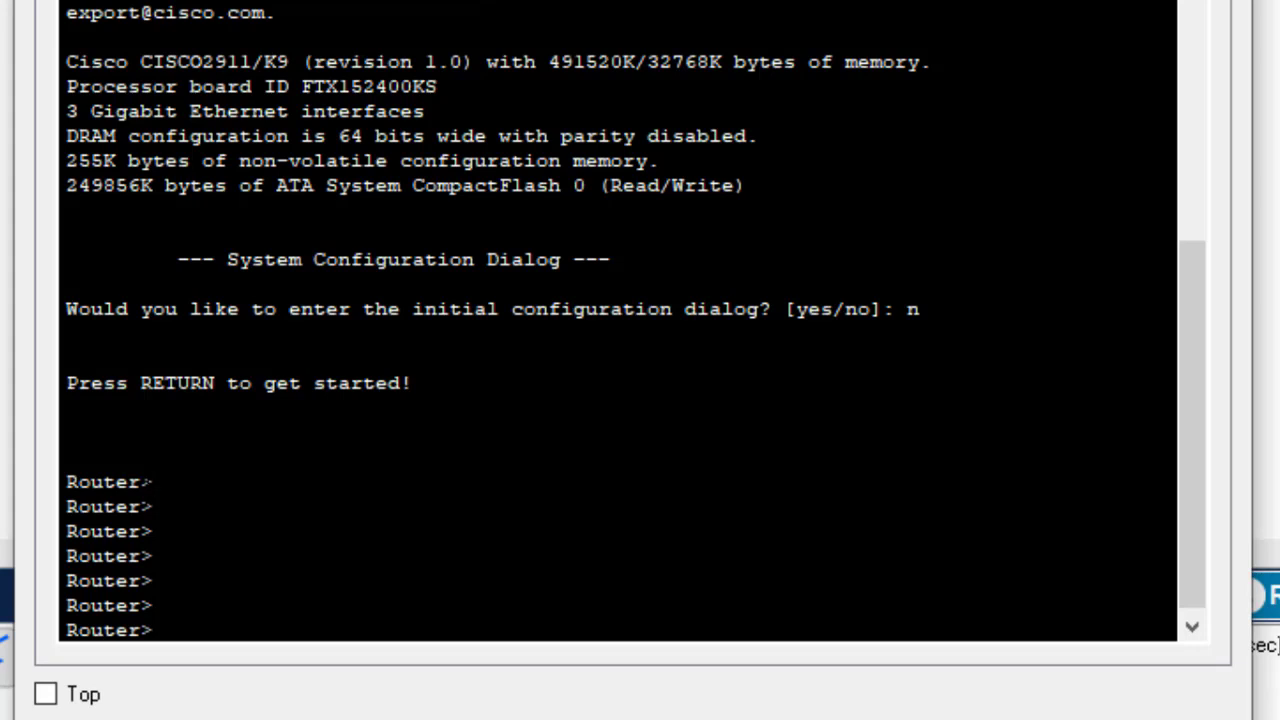
Enter privileged mode on the router with the enable command and repeat the prompt on several empty lines.
text(enable)
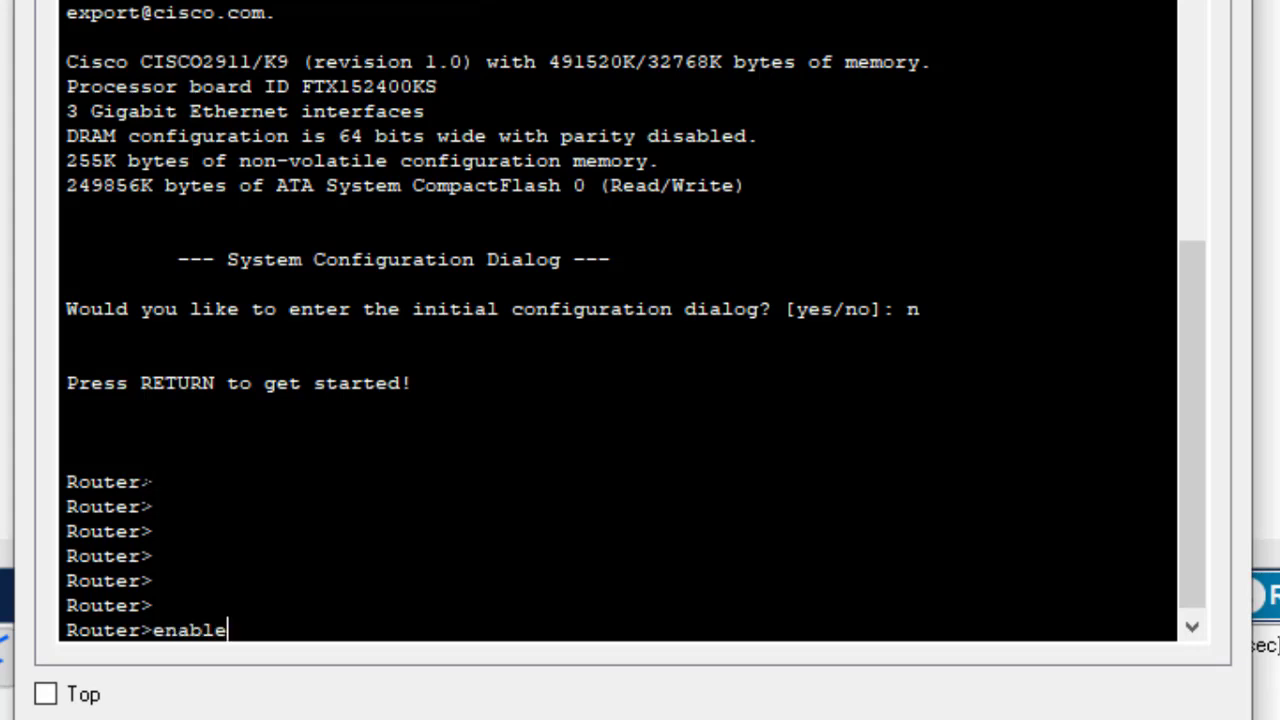
key(Return)
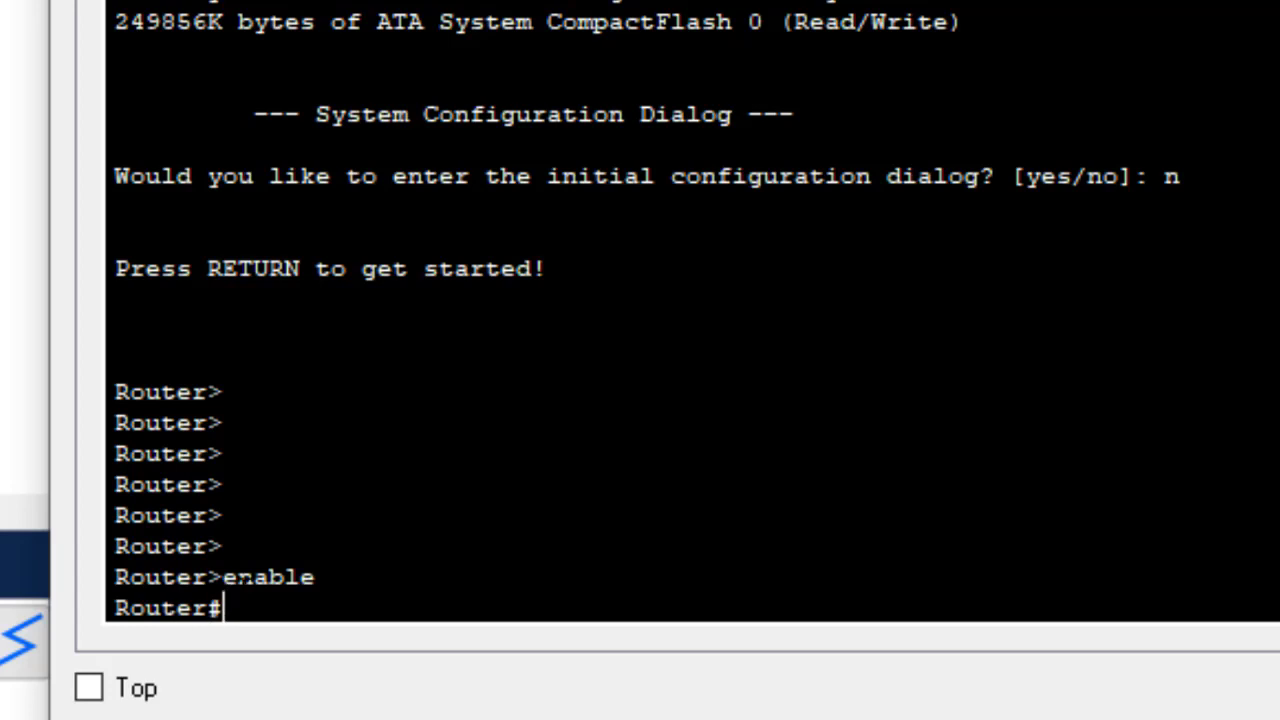
key(Return)
key(Return)
key(Return)
key(Return)
key(Return)
key(Return)
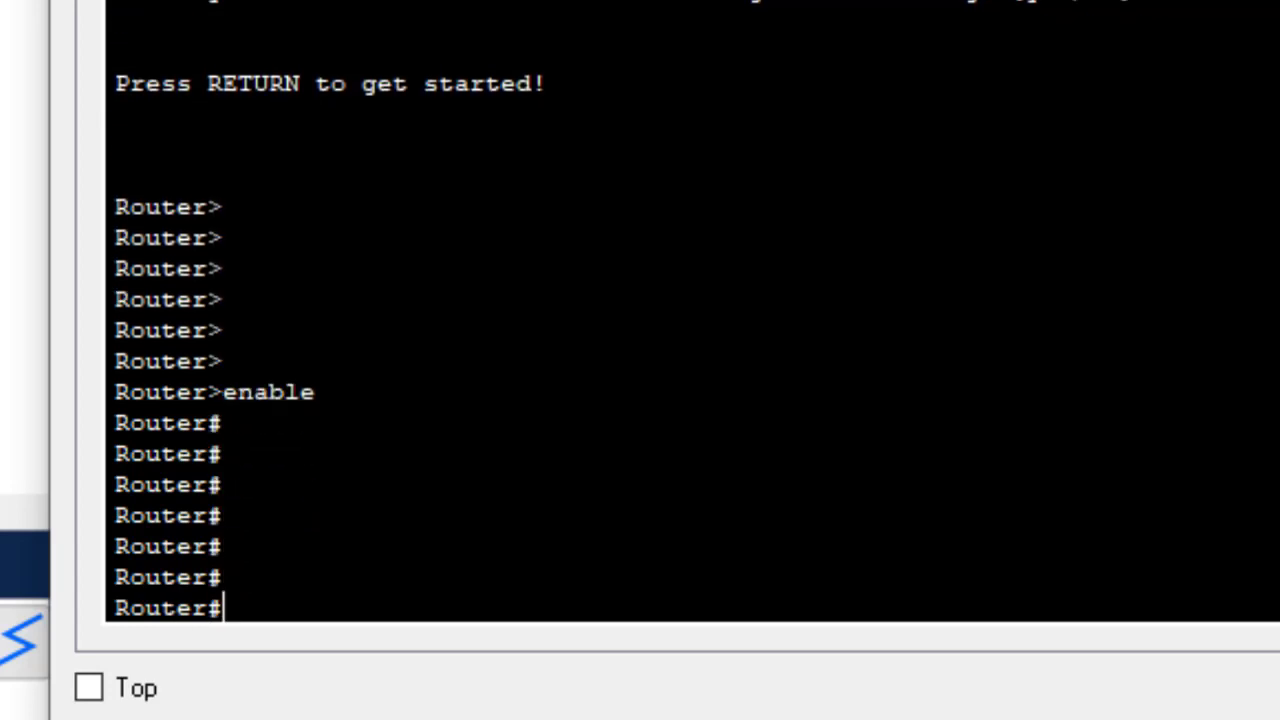
Compare the privileged mode prompt with the earlier user mode prompt in the terminal.
click(226, 484)
shift+click(96, 488)
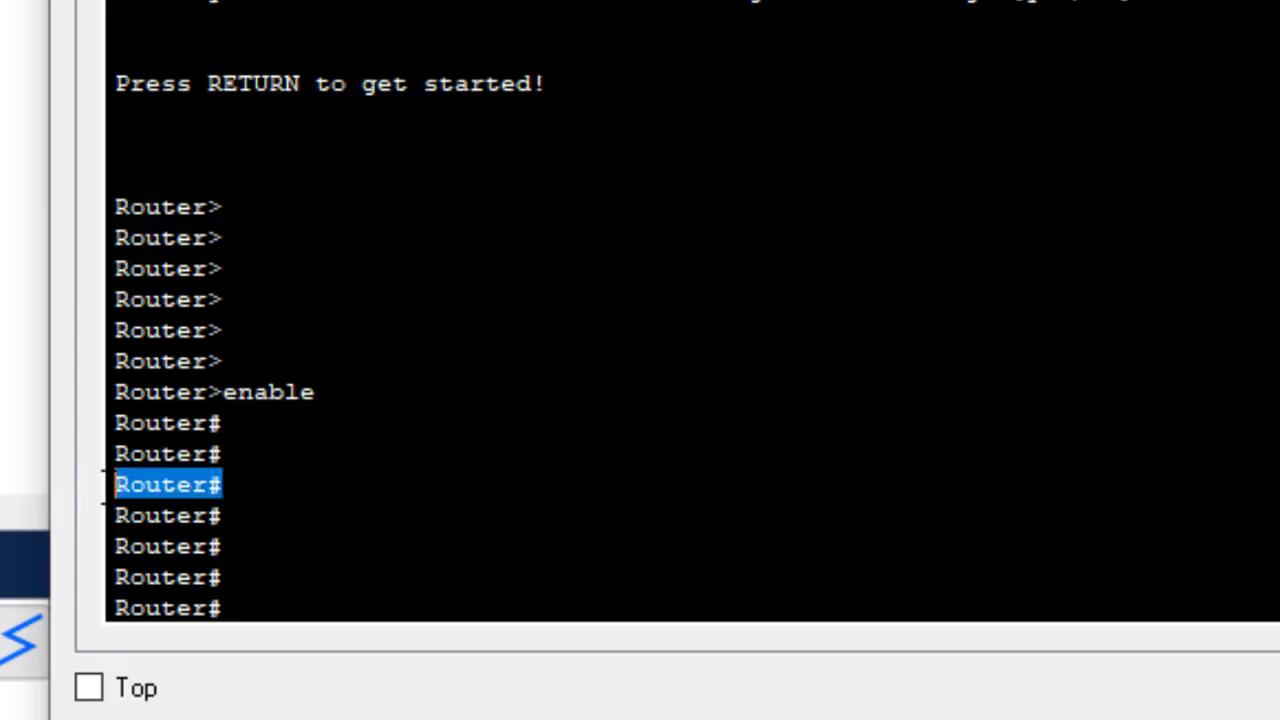
drag(222, 268, 115, 268)
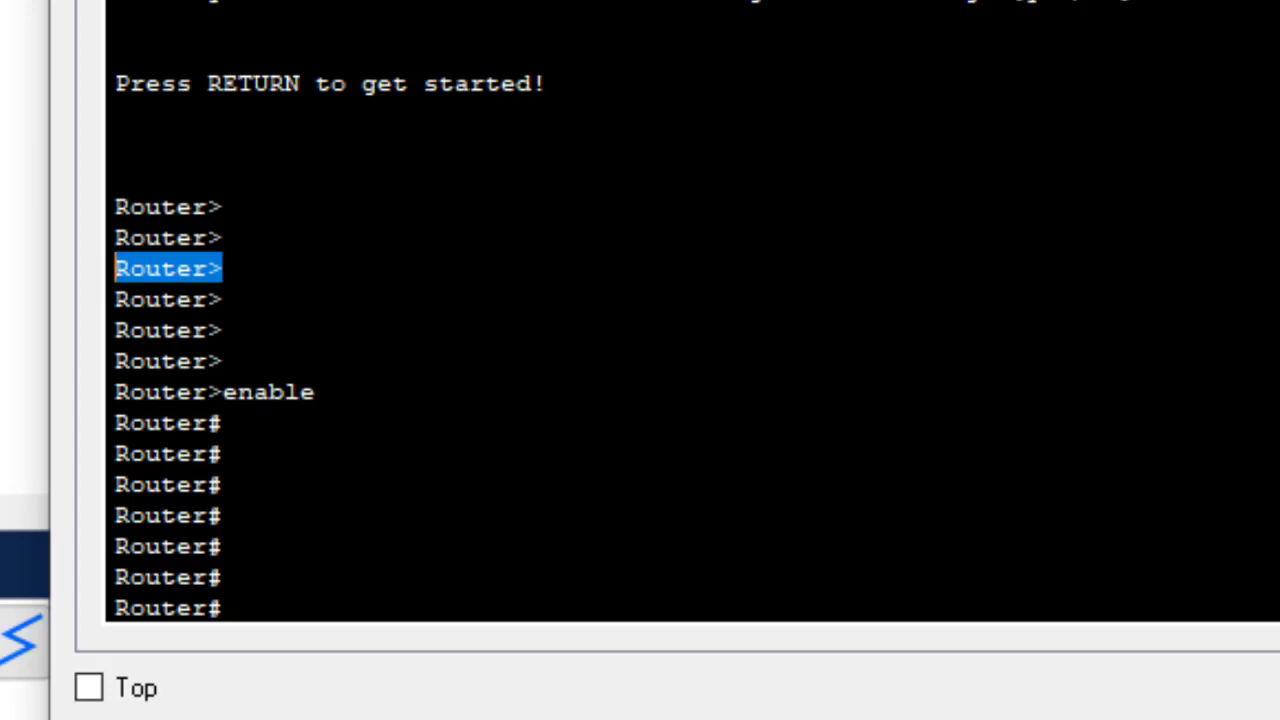
click(223, 454)
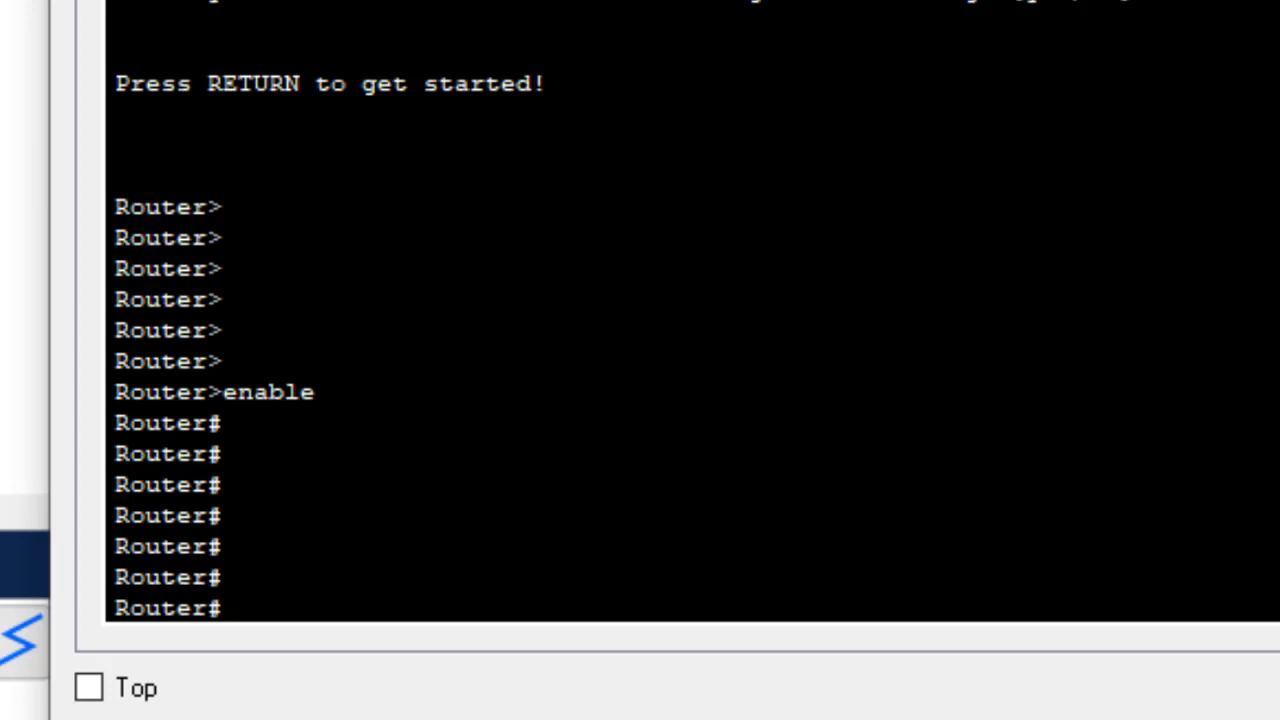
key(Return)
key(Return)
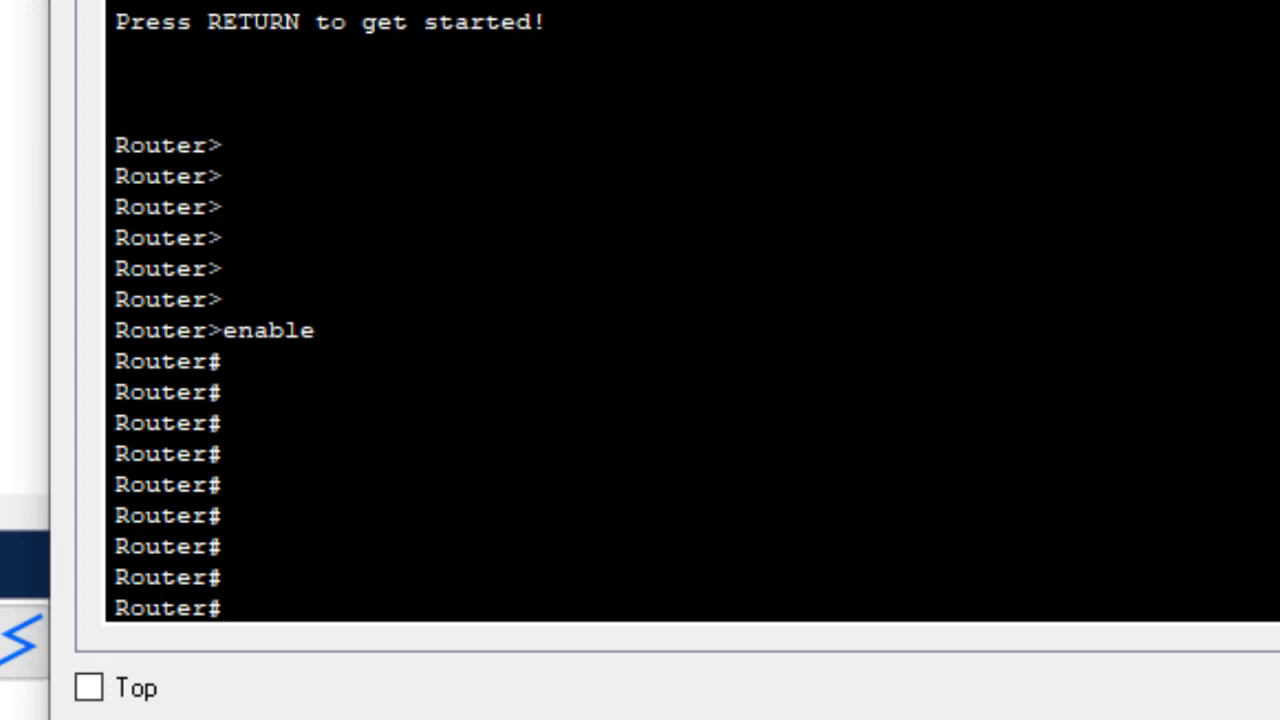
Leave privileged mode with the exit command and restart the console session at the user mode prompt.
text(exit)
key(Return)
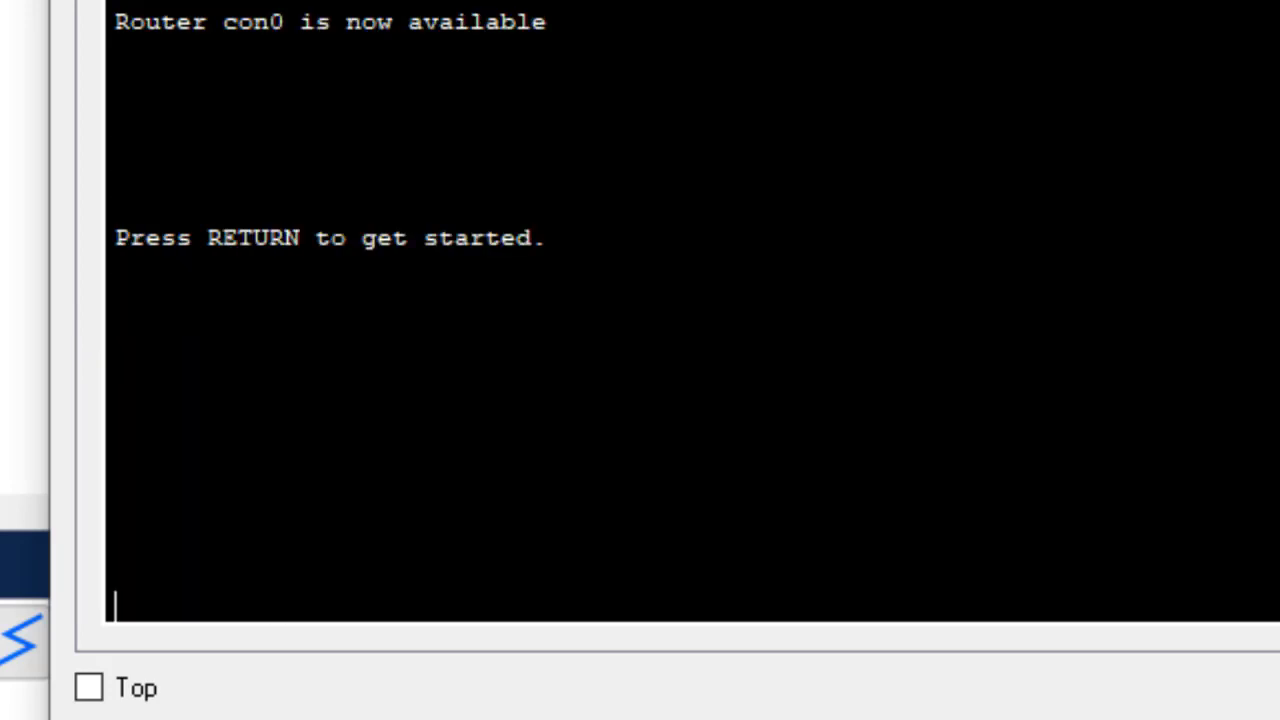
key(Return)
key(Return)
key(Return)
key(Return)
key(Return)
key(Return)
key(Return)
key(Return)
key(Return)
key(Return)
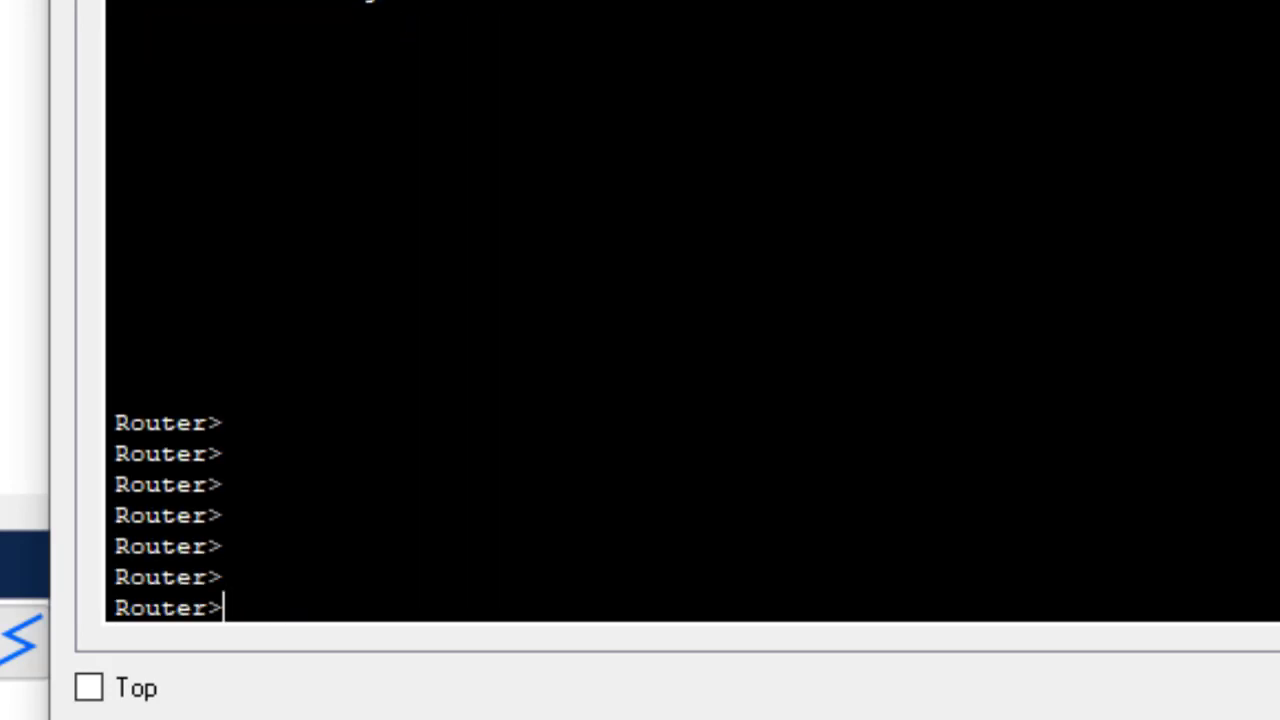
key(Return)
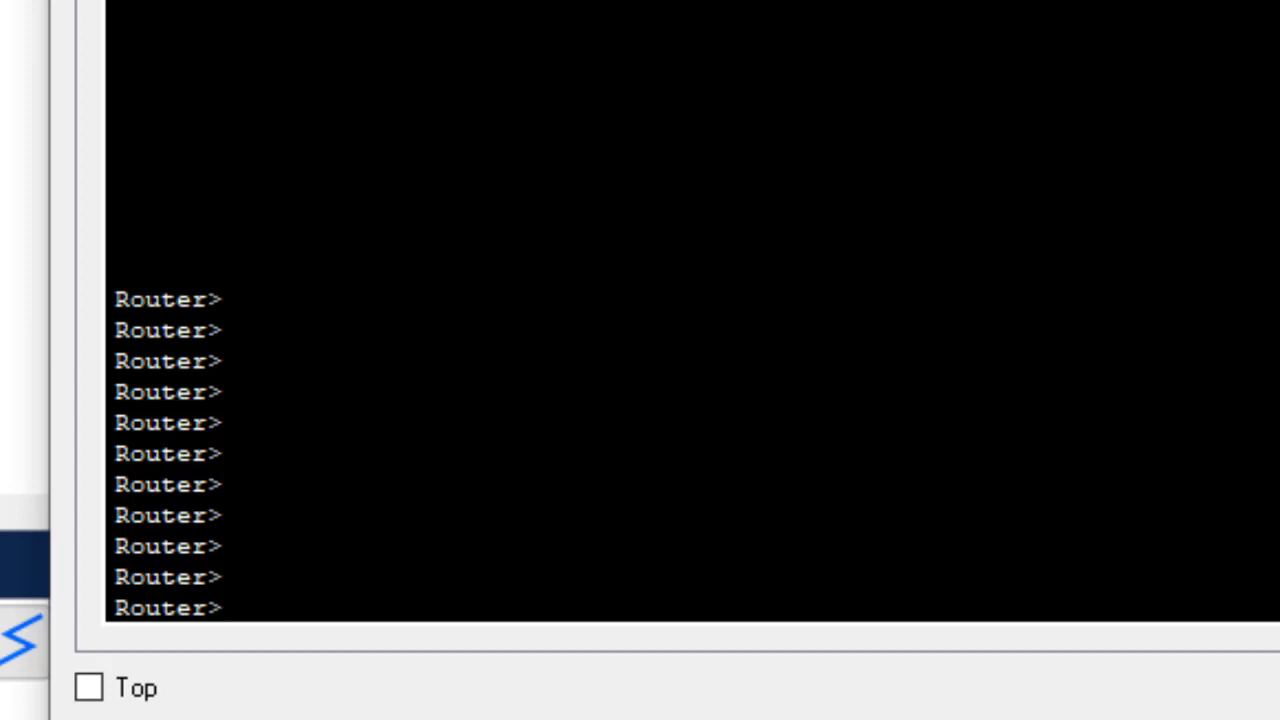
Enter privileged mode again with the abbreviated command en, repeat the prompt on empty lines and highlight one of them.
text(en)
key(Return)
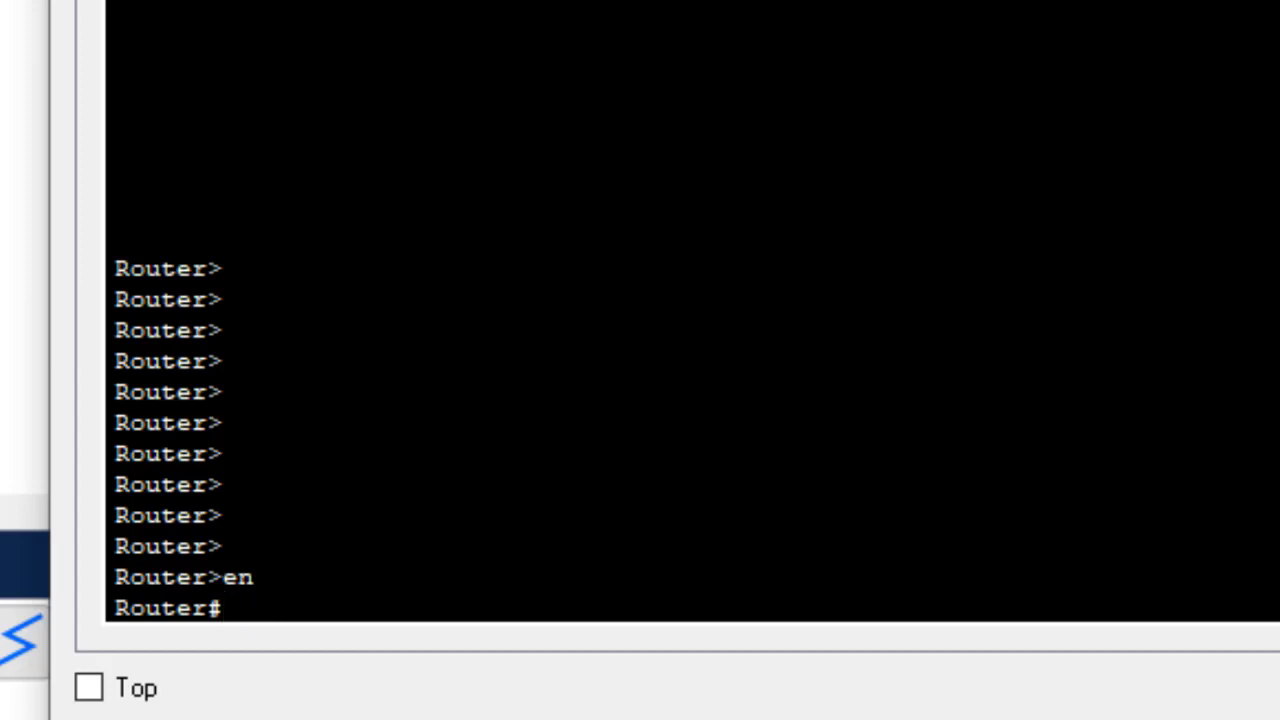
key(Return)
key(Return)
key(Return)
key(Return)
key(Return)
key(Return)
key(Return)
key(Return)
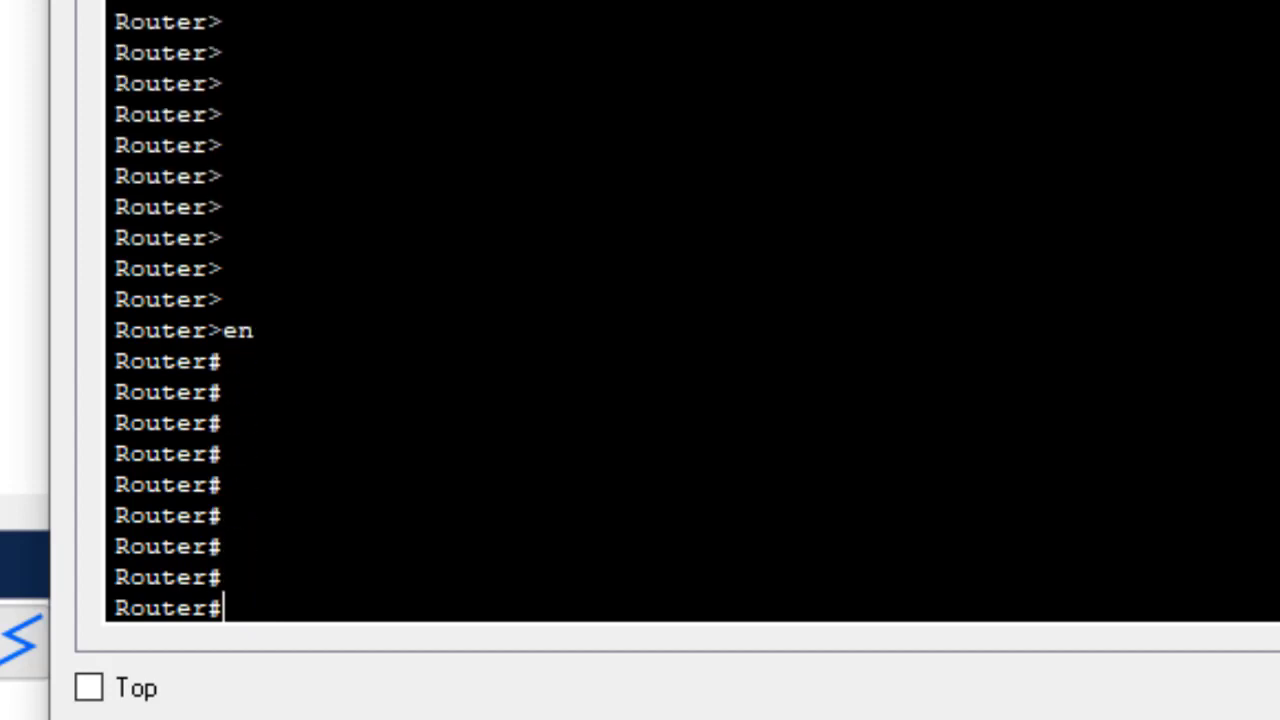
drag(223, 546, 106, 546)
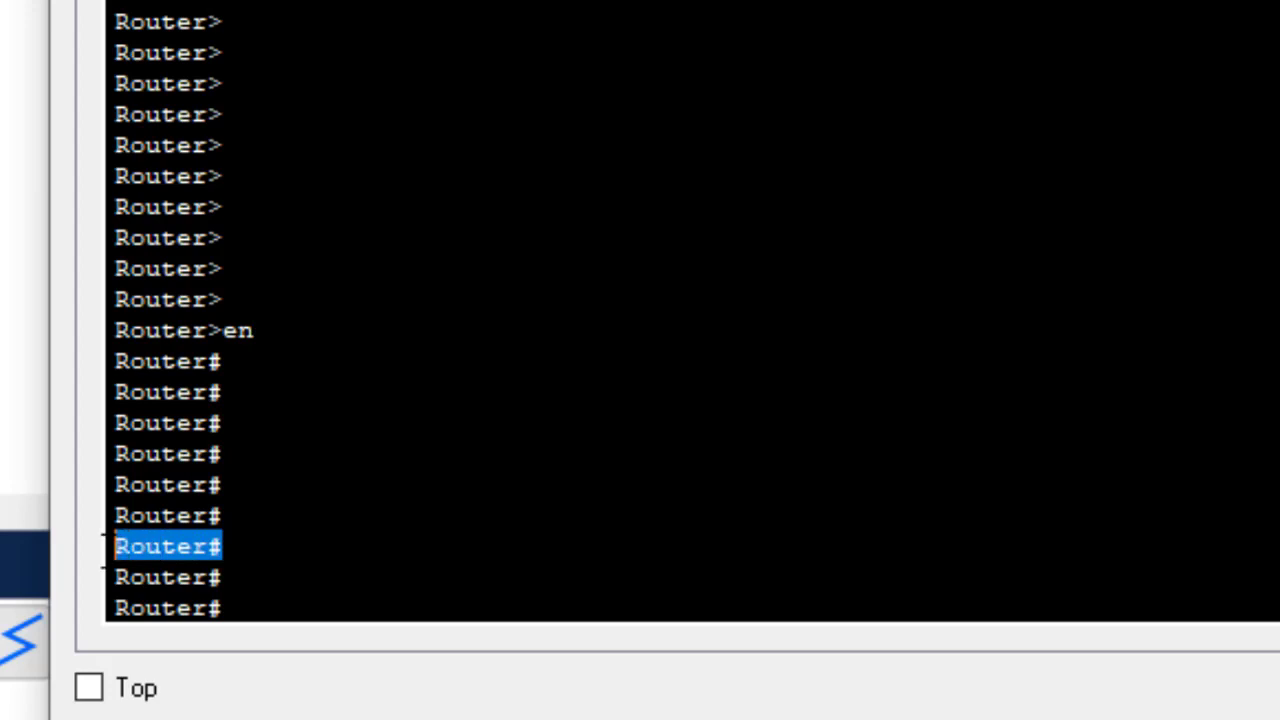
Enter global configuration mode on the router with the configure terminal command and repeat the prompt on several empty lines.
click(116, 546)
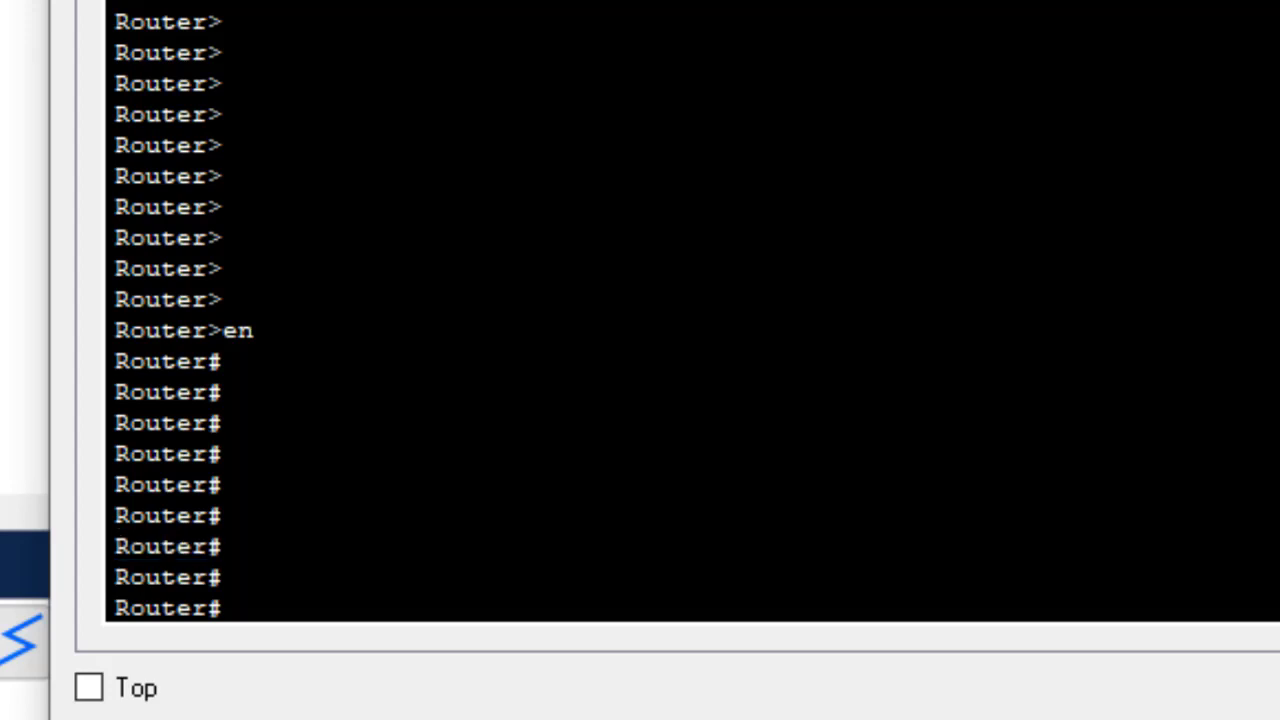
text(config)
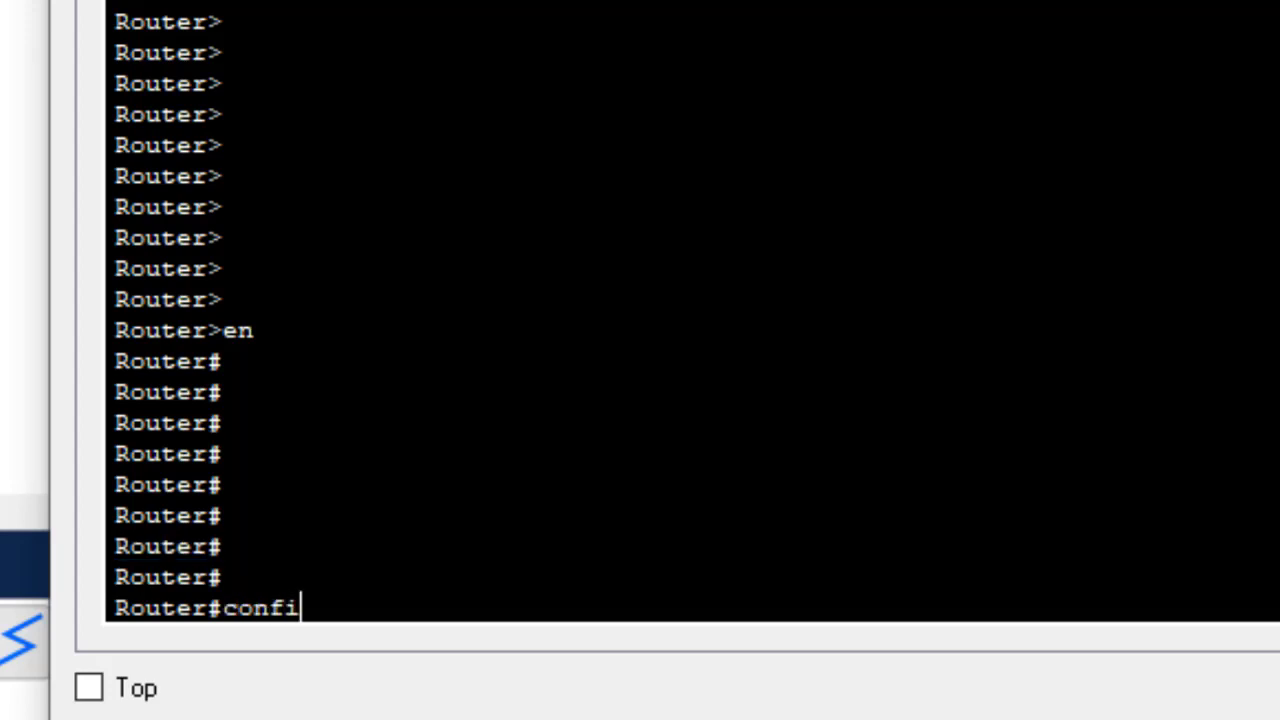
key(Tab)
text(term)
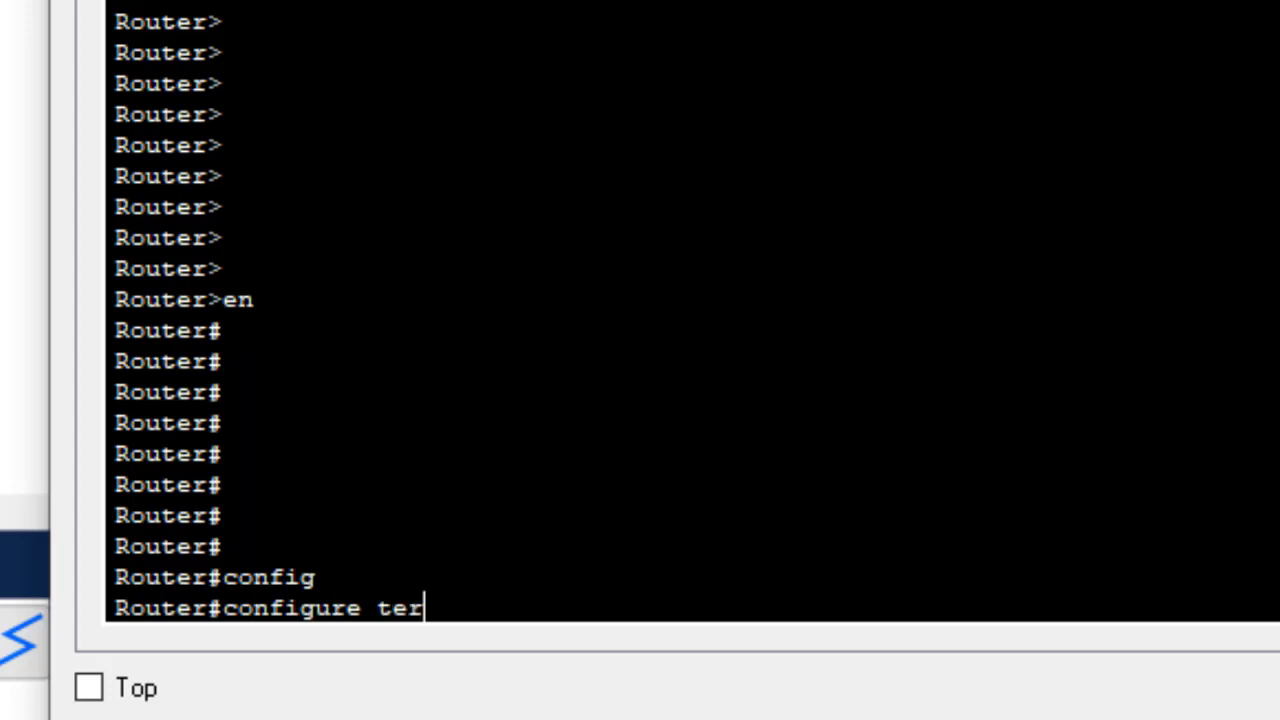
key(Tab)
key(Return)
key(Return)
key(Return)
key(Return)
key(Return)
key(Return)
key(Return)
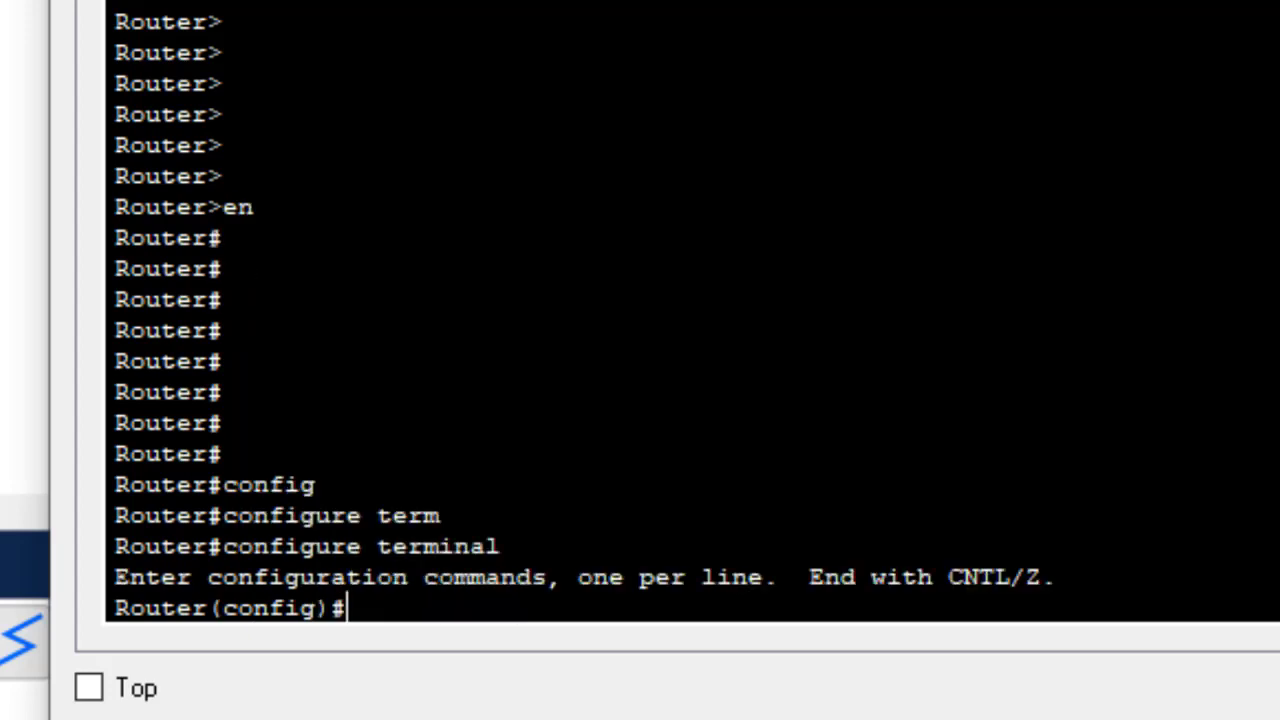
key(Return)
key(Return)
key(Return)
key(Return)
key(Return)
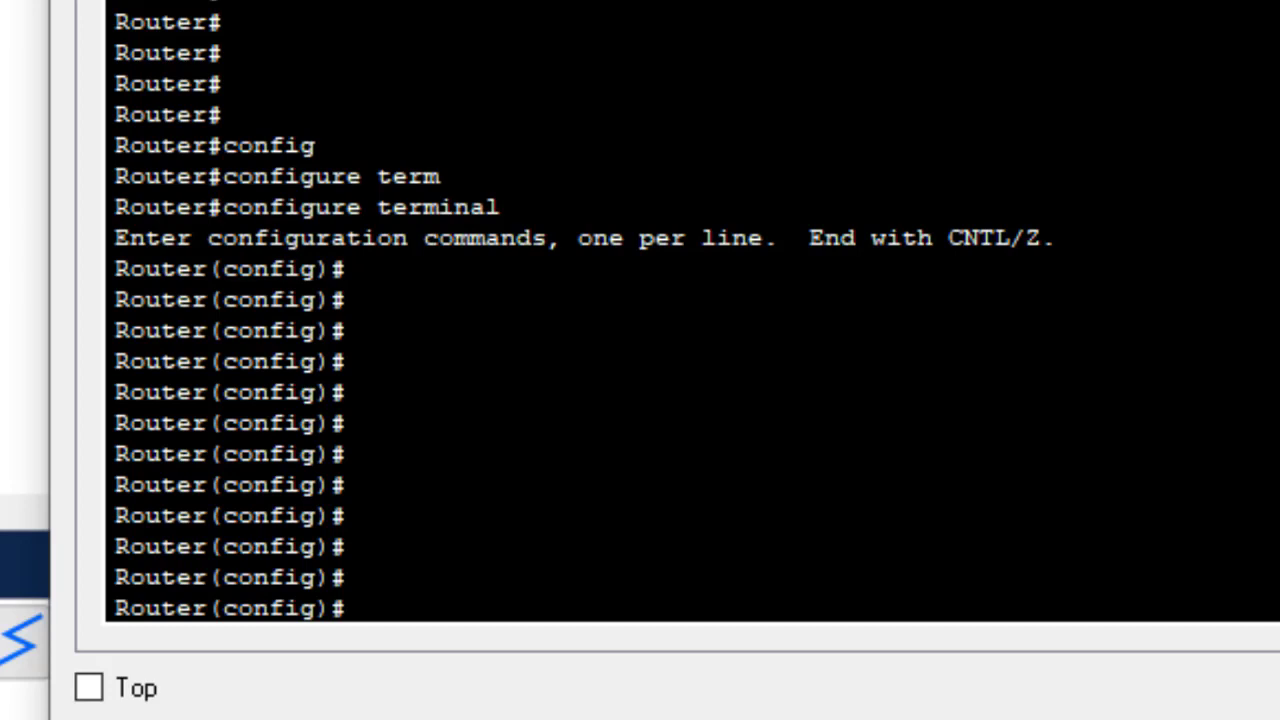
Compare the configuration mode prompt with the en and configure terminal commands entered earlier in the terminal.
drag(348, 330, 94, 335)
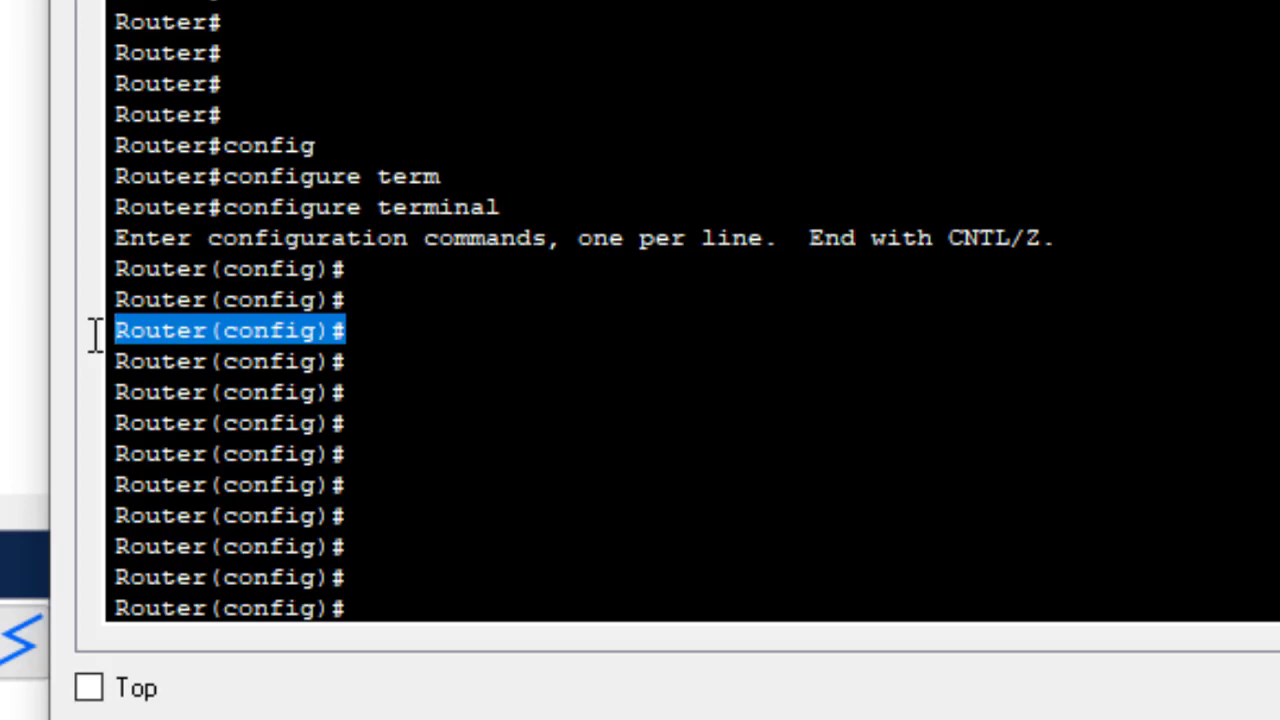
drag(268, 118, 222, 118)
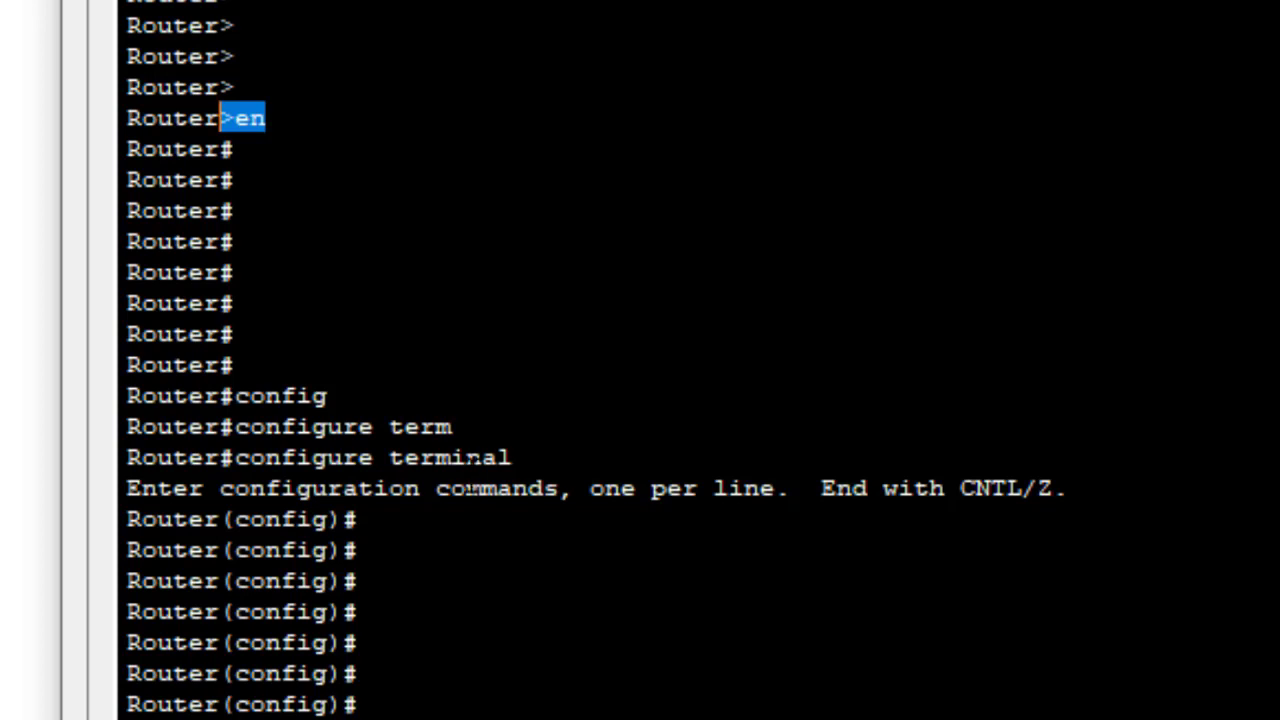
drag(126, 488, 240, 457)
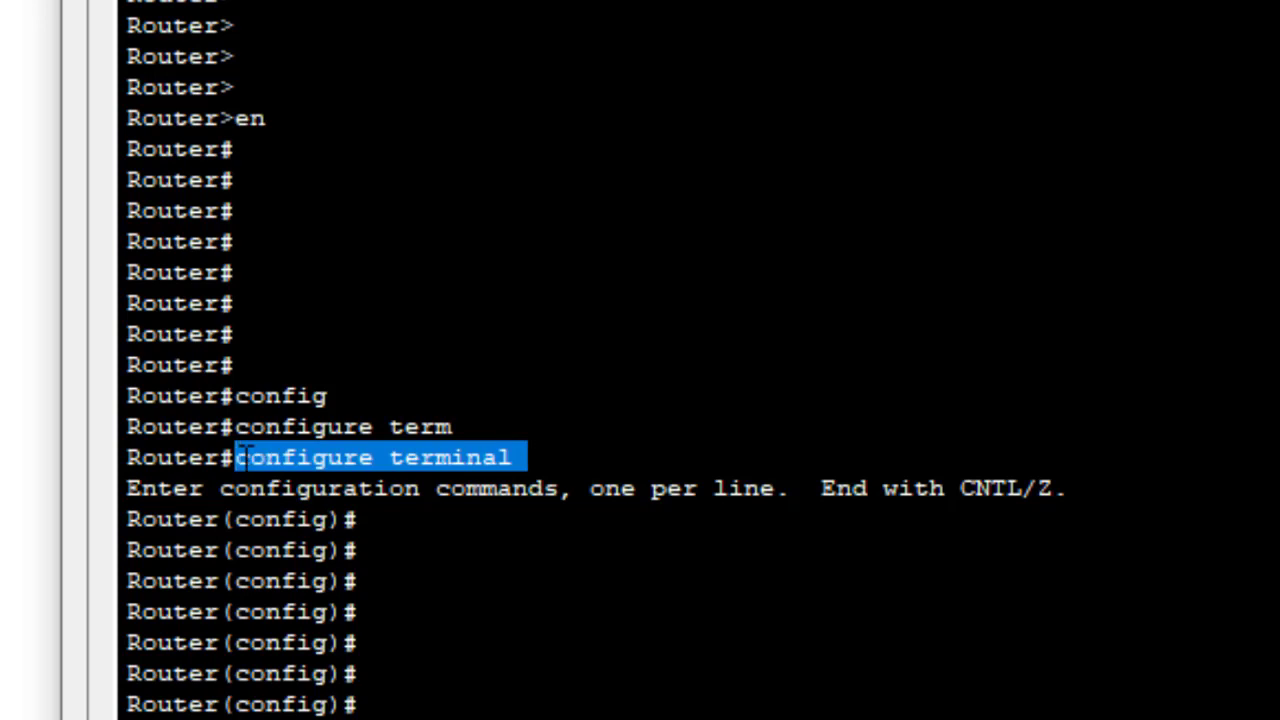
click(360, 643)
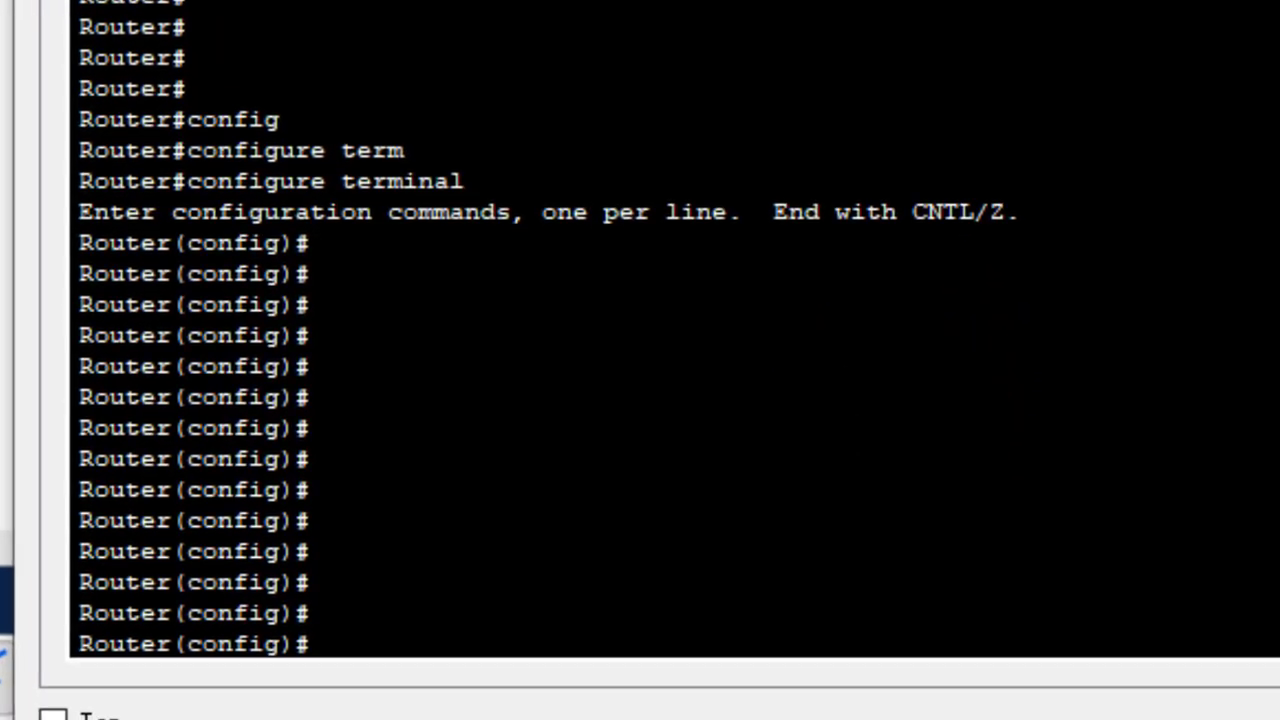
key(Return)
key(Return)
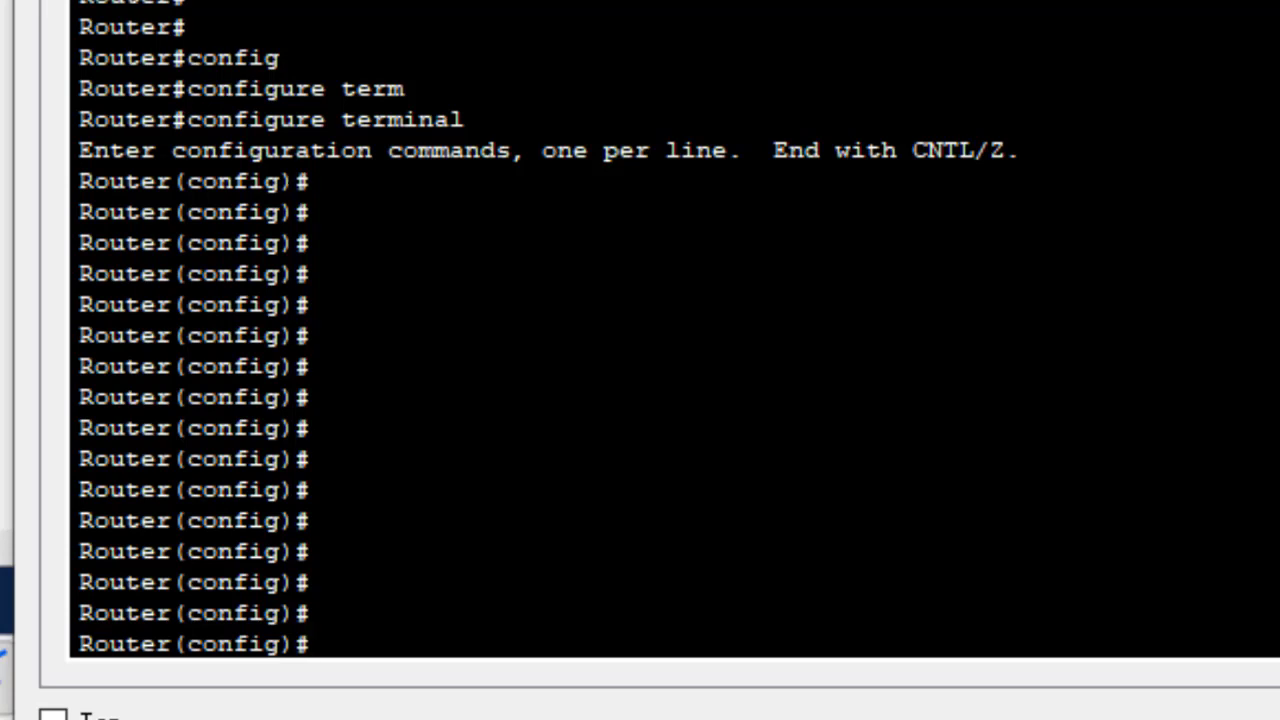
Set the router's hostname to R1-Trial-Console and repeat the prompt on several empty lines.
text(hostn)
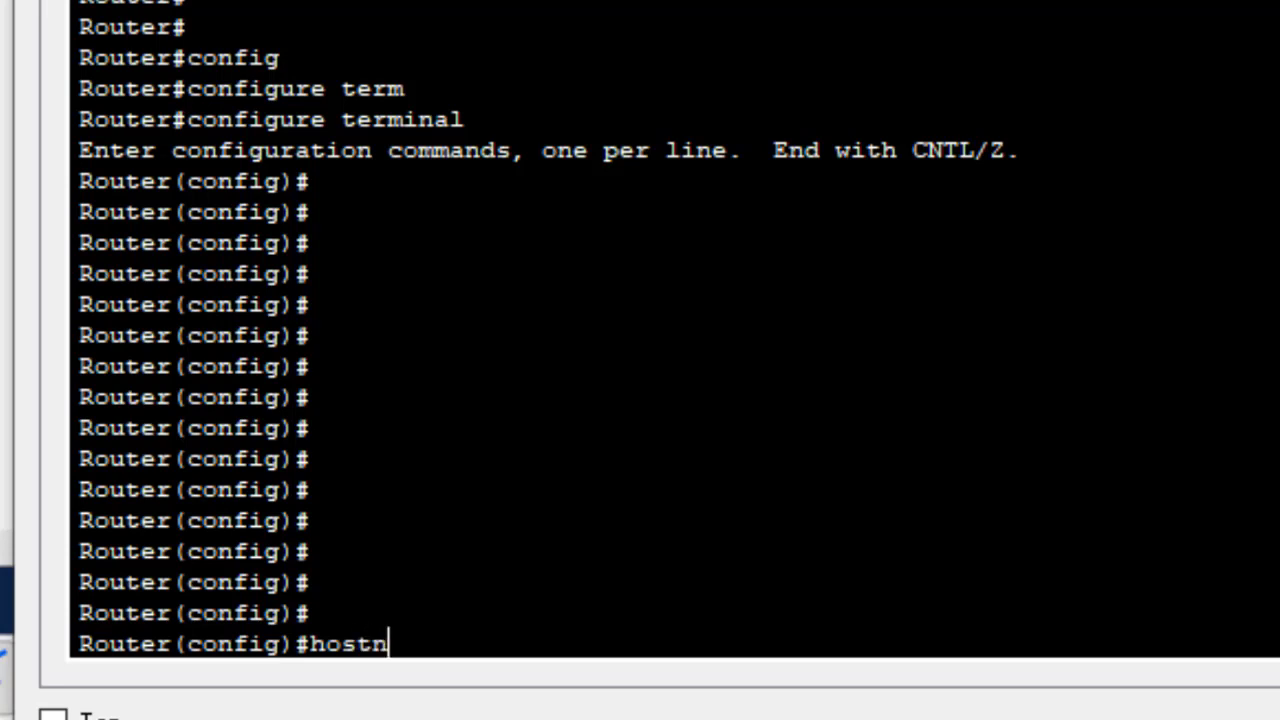
key(Tab)
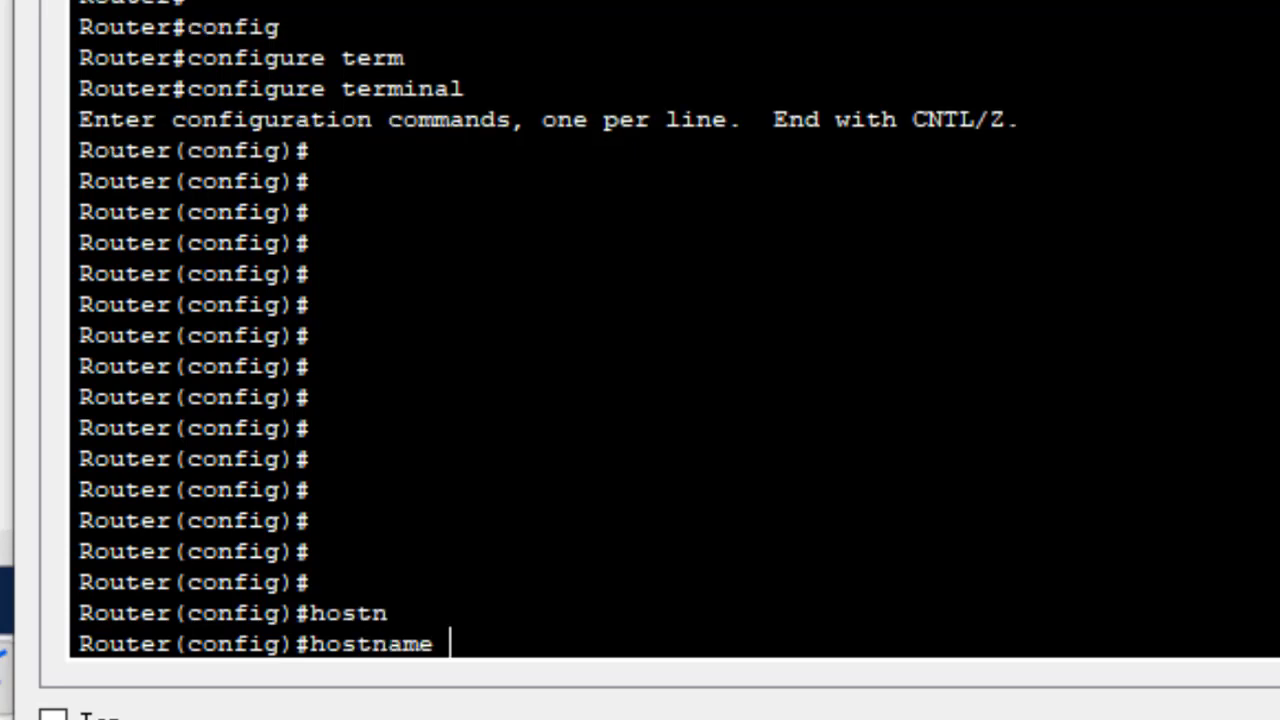
text(T1)
key(BackSpace)
key(BackSpace)
text(R1-Trial)
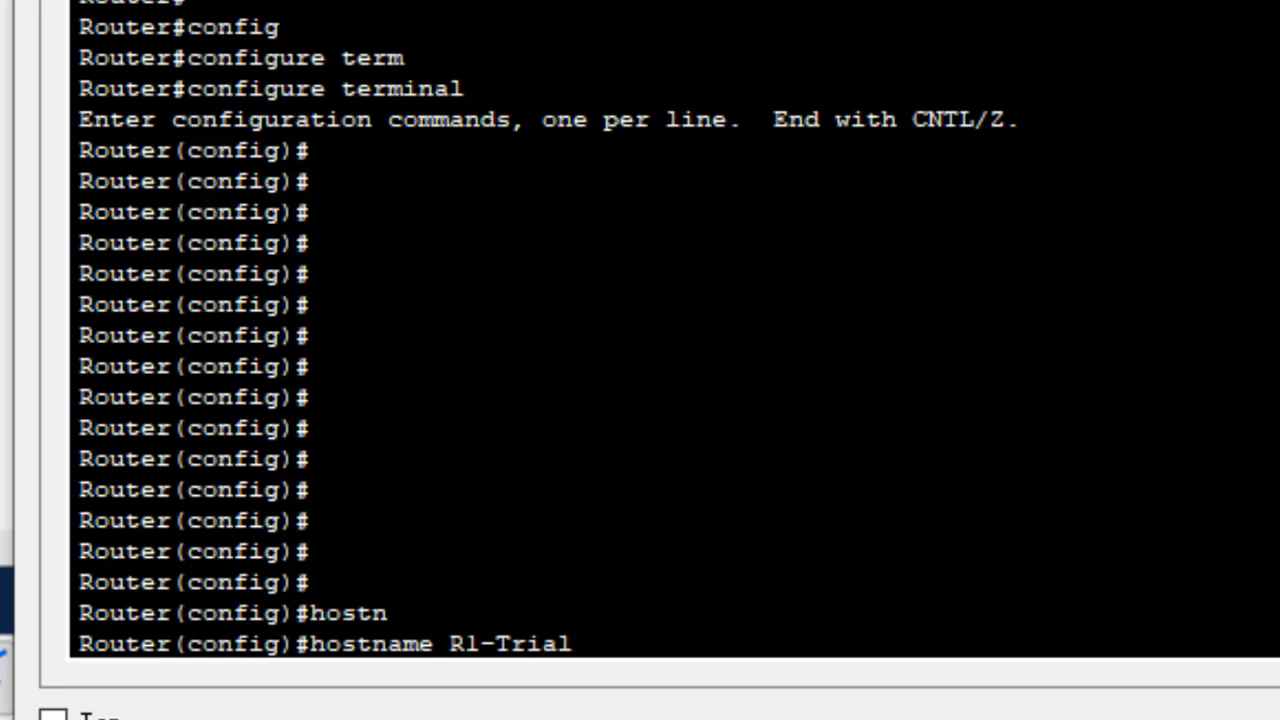
text(-Consio)
key(BackSpace)
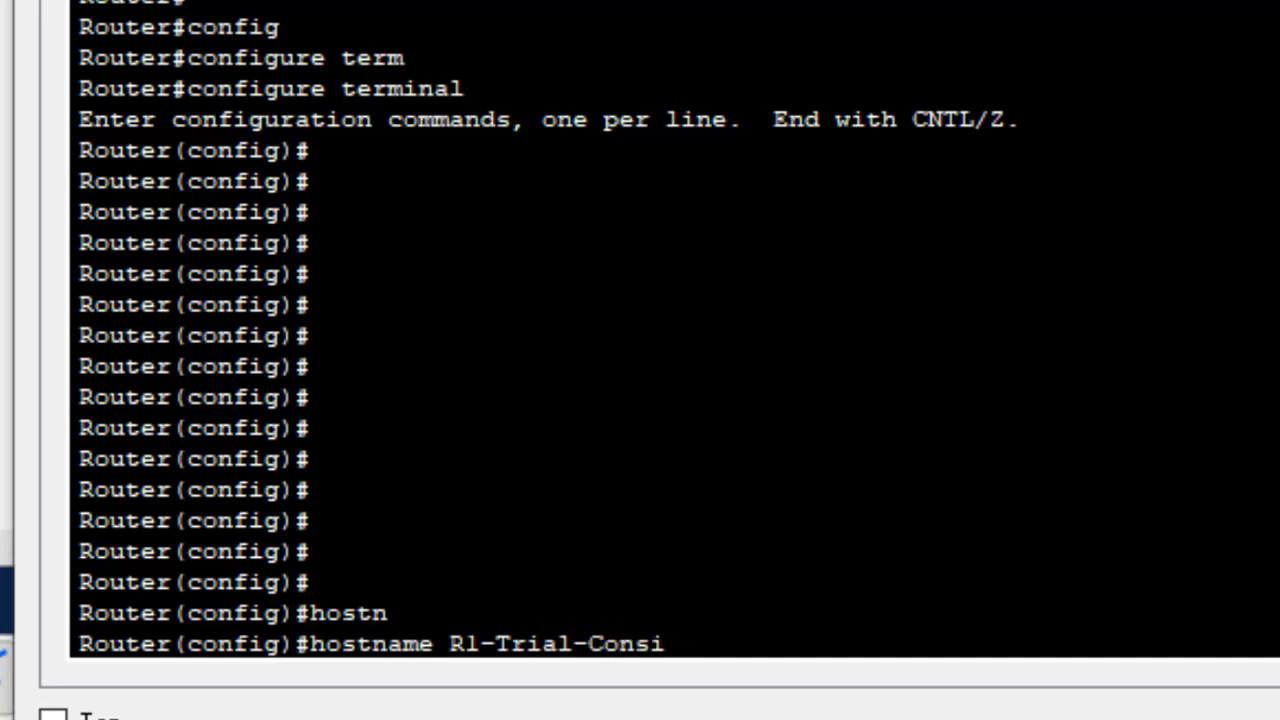
text(ole)
key(Return)
key(Return)
key(Return)
key(Return)
key(Return)
key(Return)
key(Return)
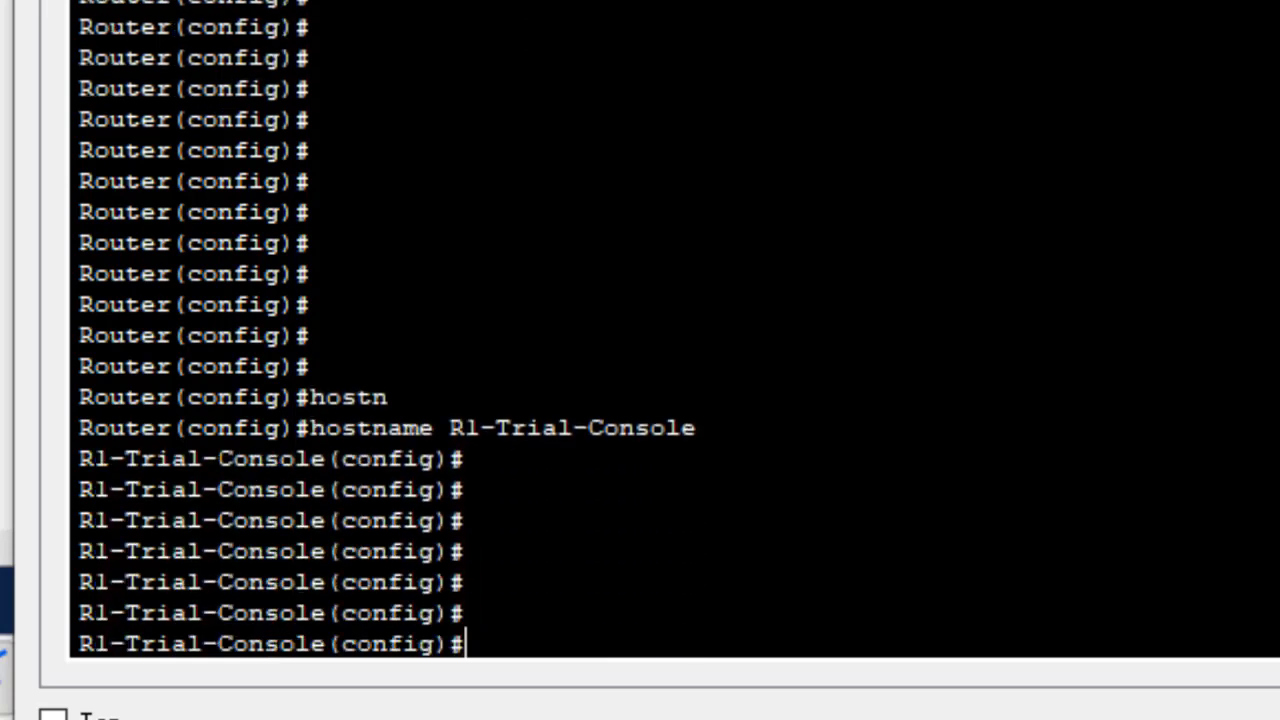
Compare the device name in the prompts before and after the hostname change, and check it in Router0's own CLI.
drag(162, 428, 55, 435)
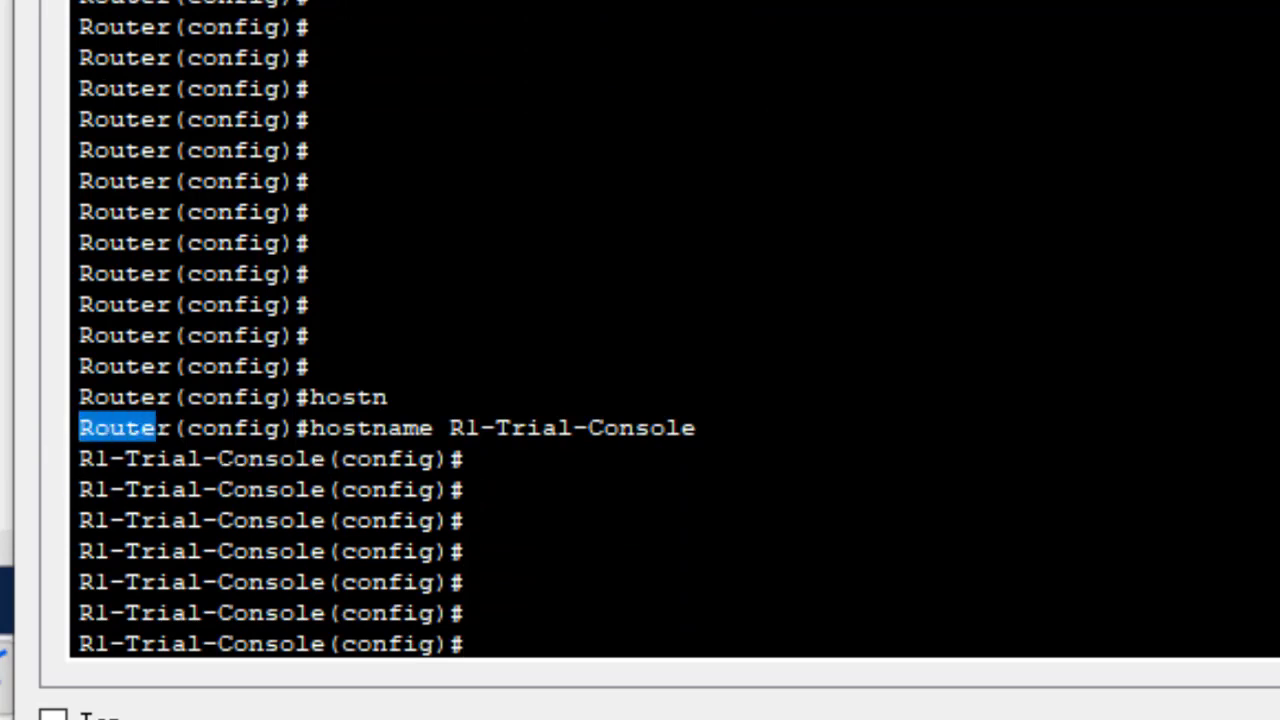
click(327, 447)
drag(327, 450, 80, 458)
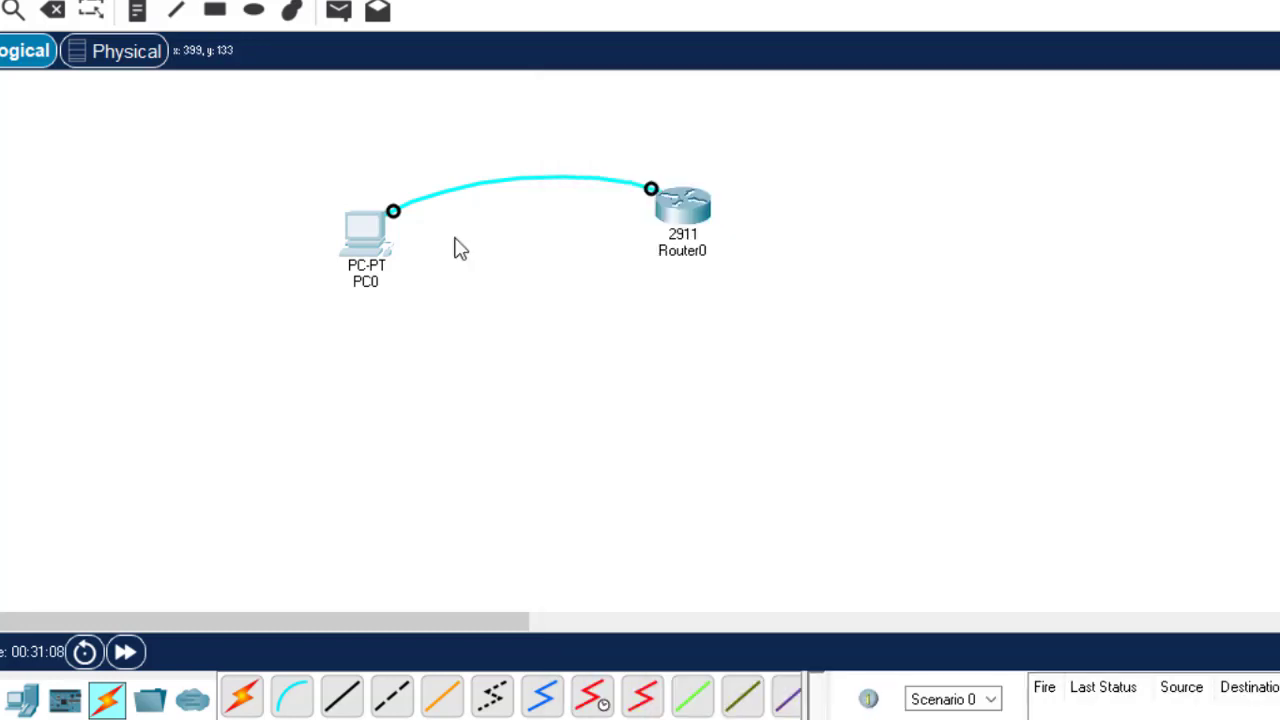
click(680, 207)
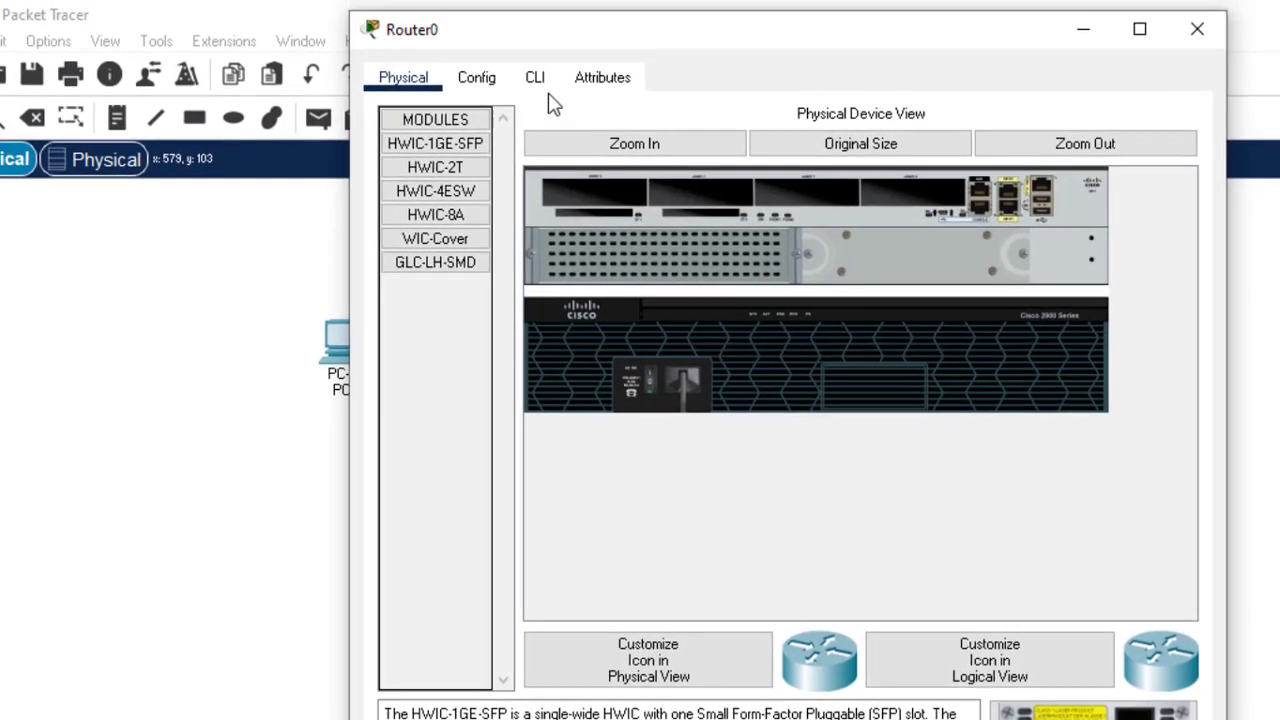
click(546, 90)
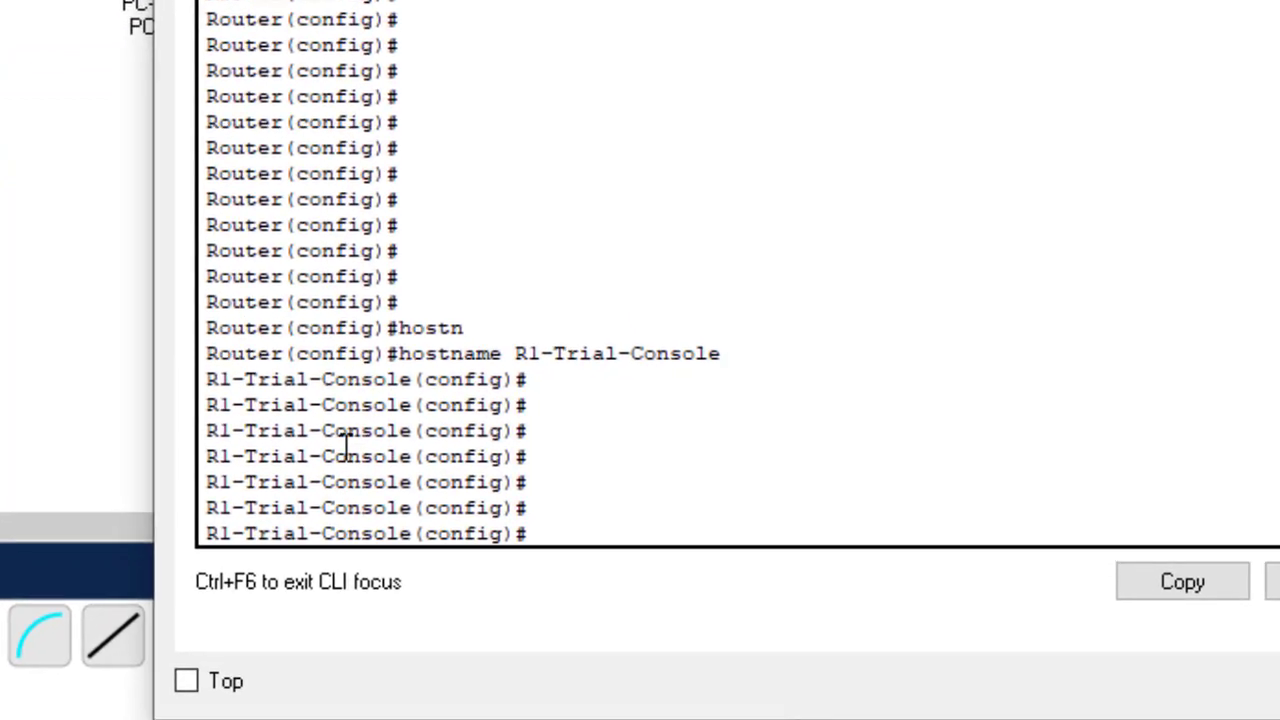
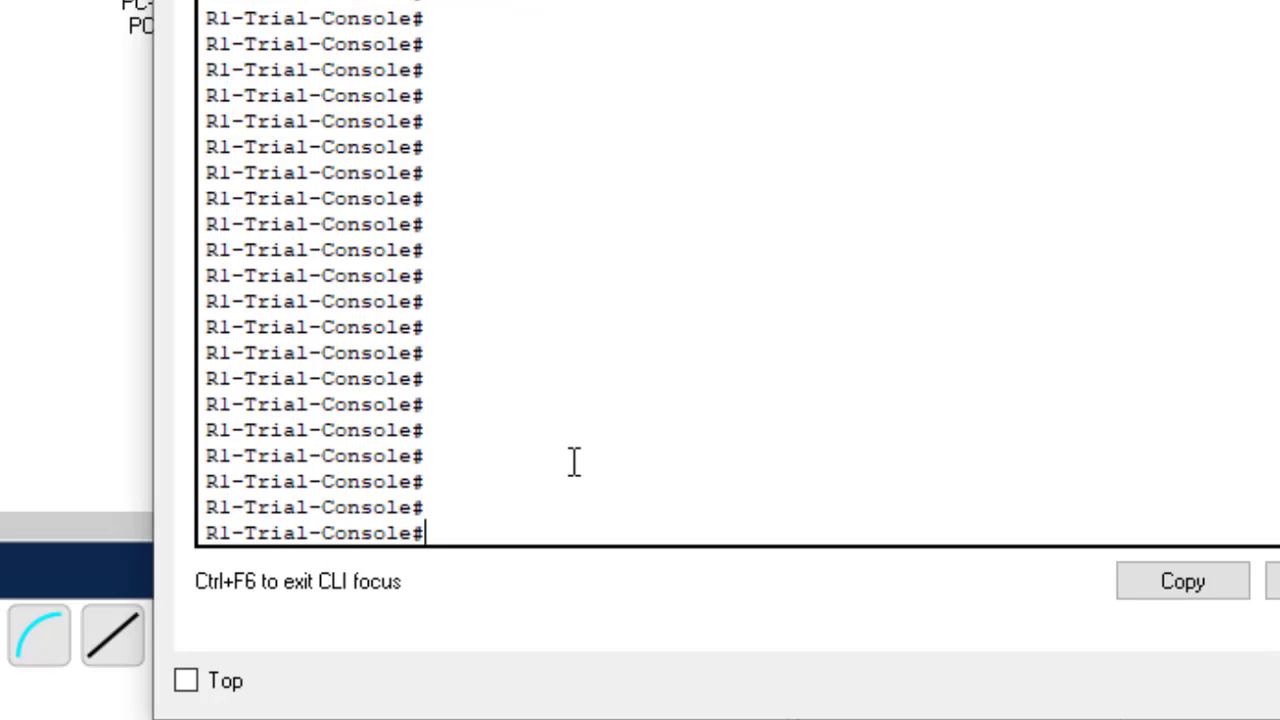
Leave configuration mode with the exit command in the router's CLI and repeat the prompt on many empty lines.
text(exit)
key(Return)
key(Return)
key(Return)
key(Return)
key(Return)
key(Return)
key(Return)
key(Return)
key(Return)
key(Return)
key(Return)
key(Return)
key(Return)
key(Return)
key(Return)
key(Return)
key(Return)
key(Return)
key(Return)
key(Return)
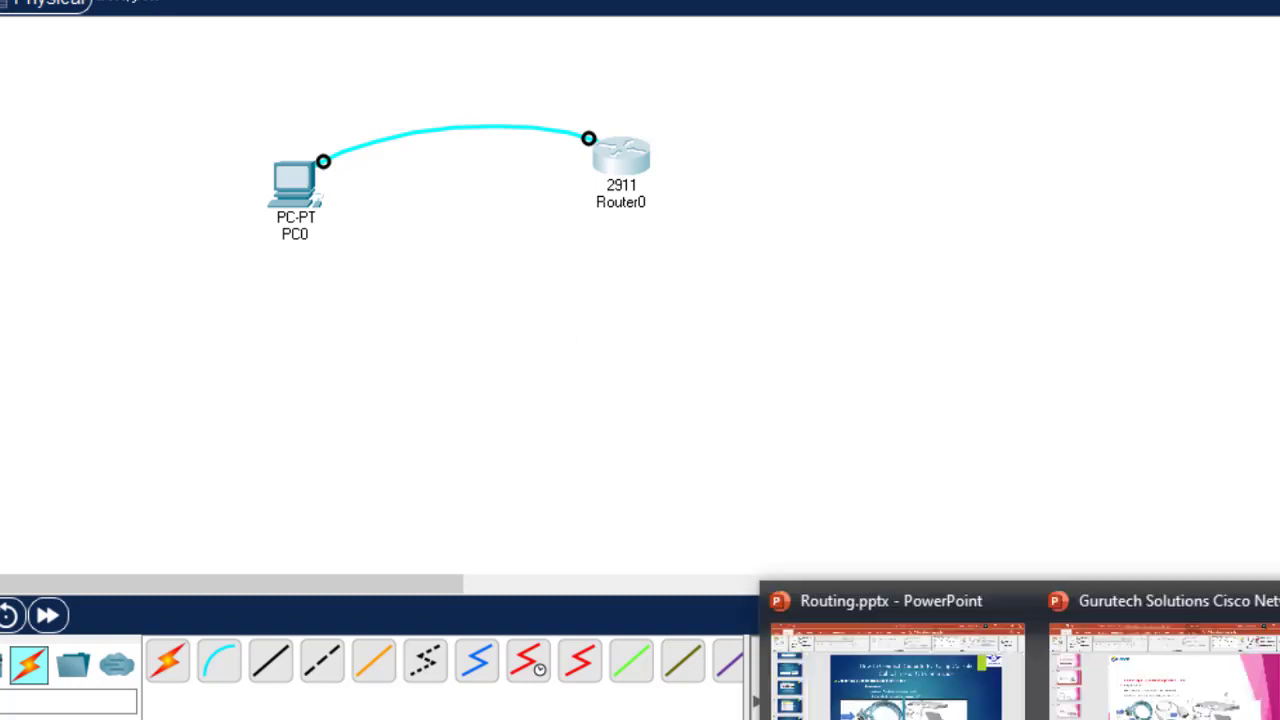
Switch to Routing.pptx in PowerPoint and review the User EXEC, Privileged EXEC and Configuration Modes listed on the console cable slide.
click(886, 685)
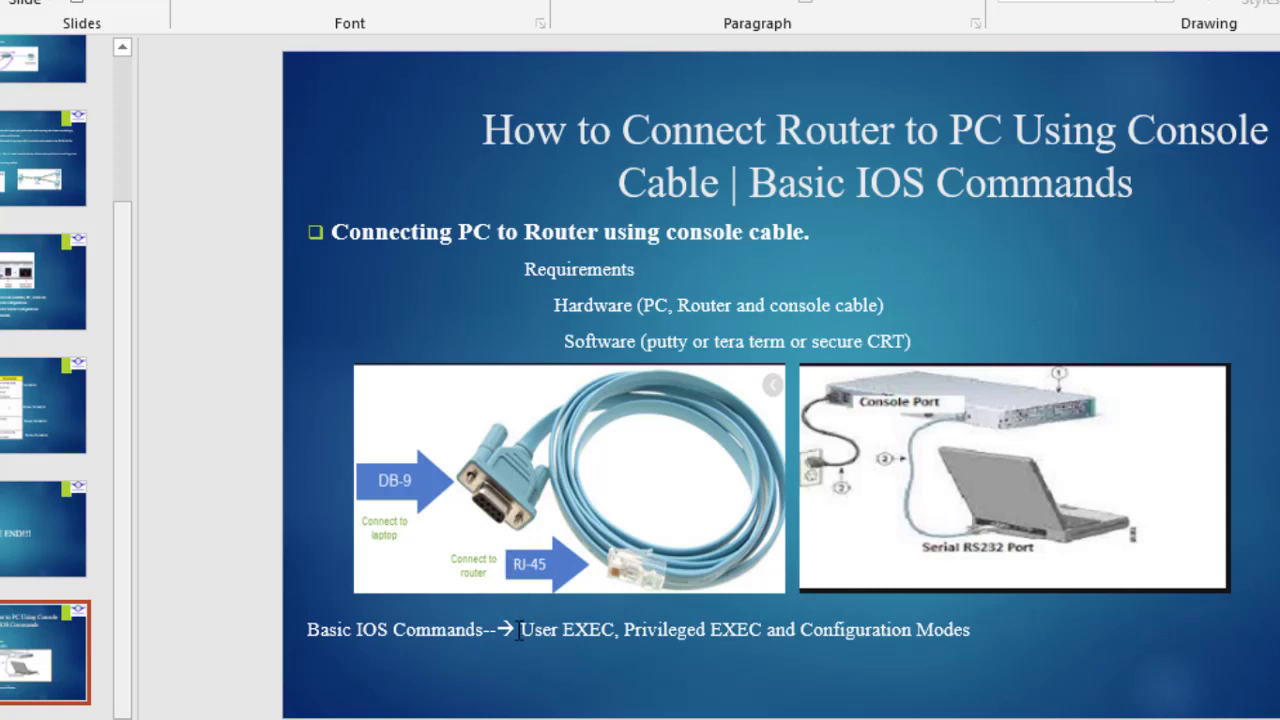
drag(519, 630, 740, 632)
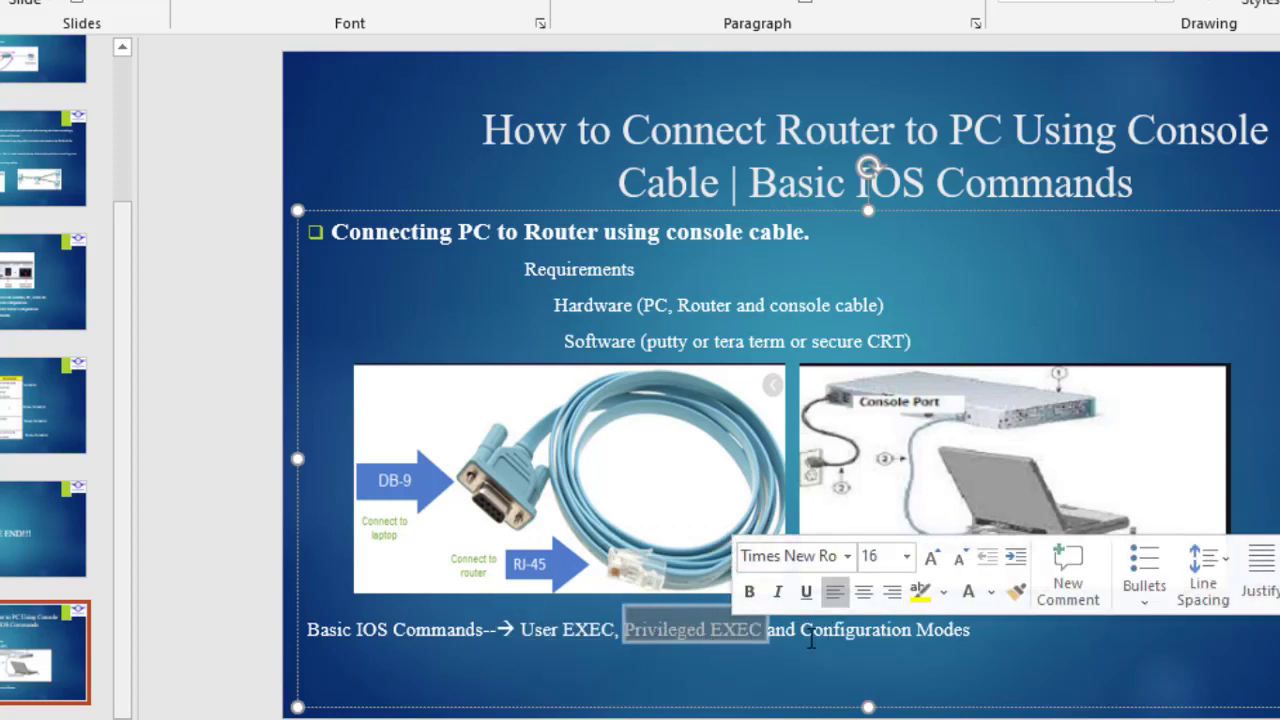
drag(801, 630, 970, 633)
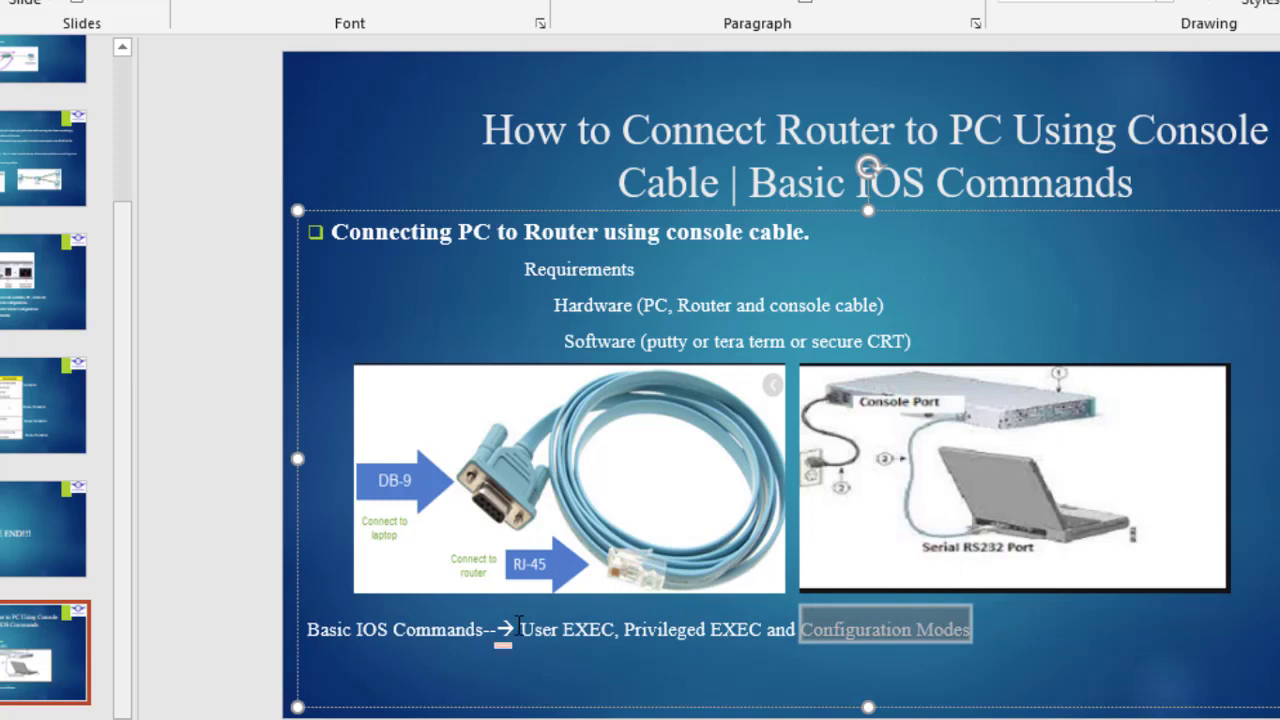
drag(497, 630, 613, 632)
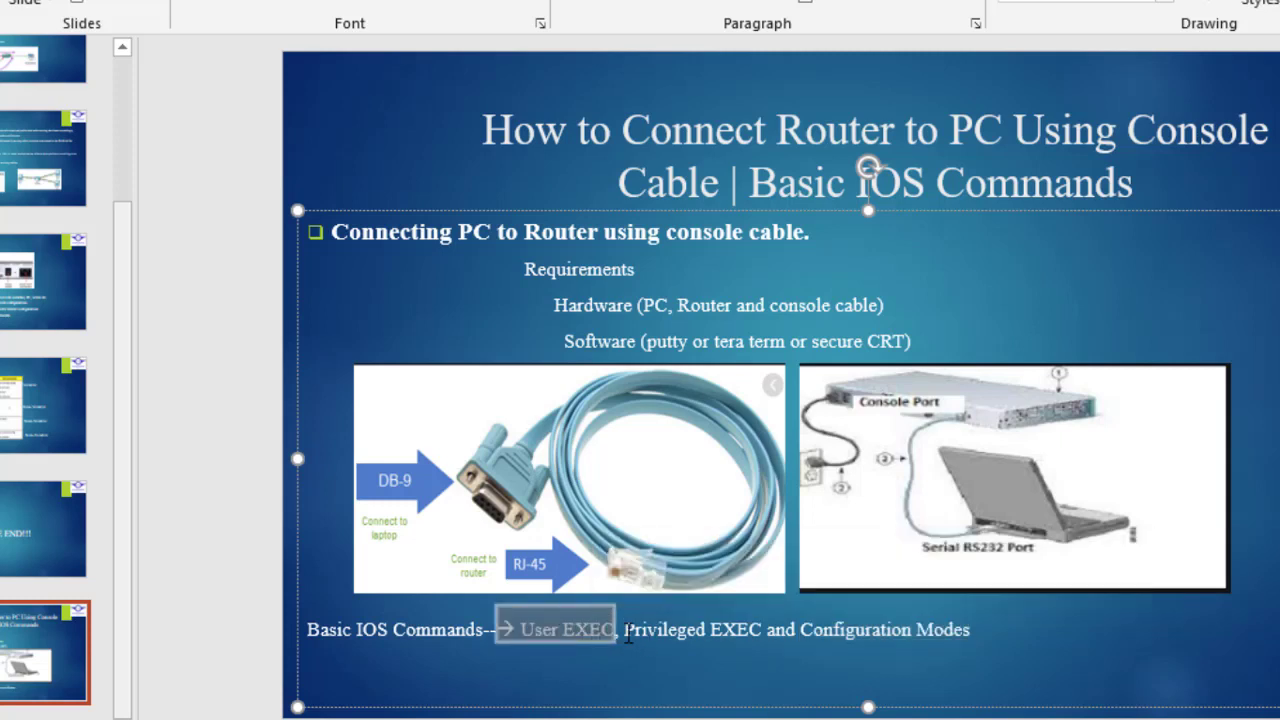
drag(624, 633, 762, 636)
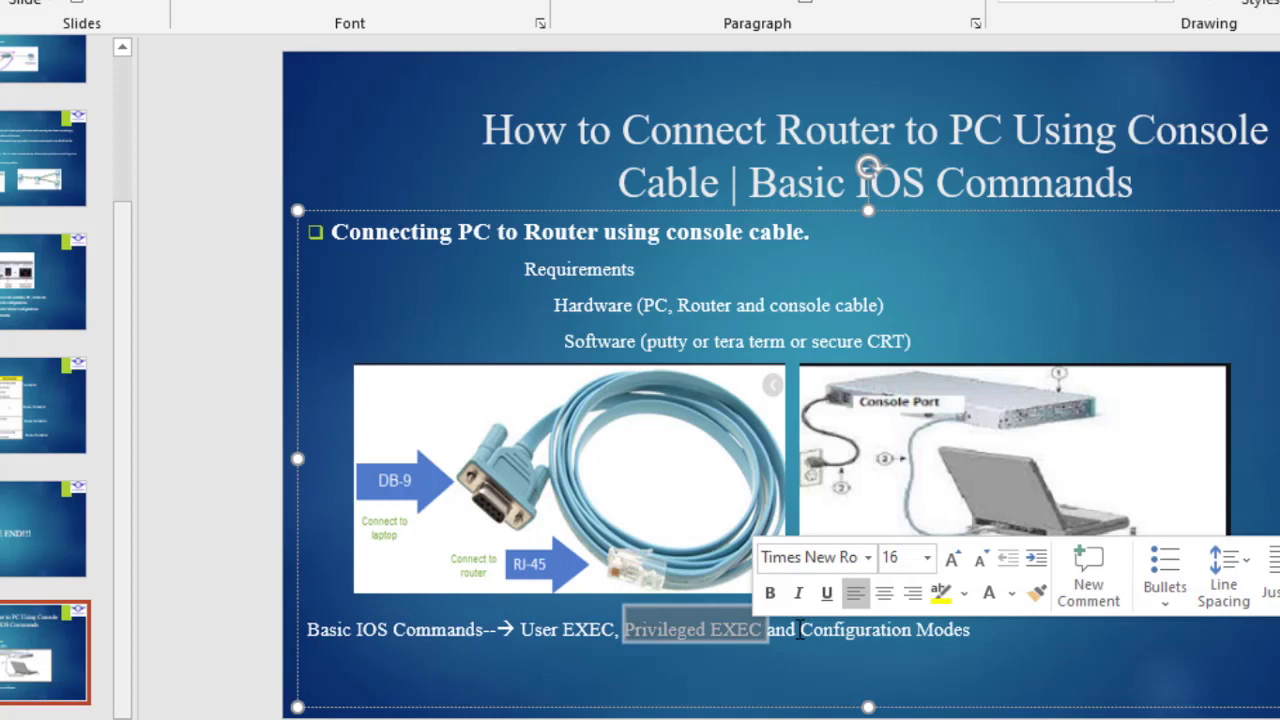
drag(768, 632, 957, 641)
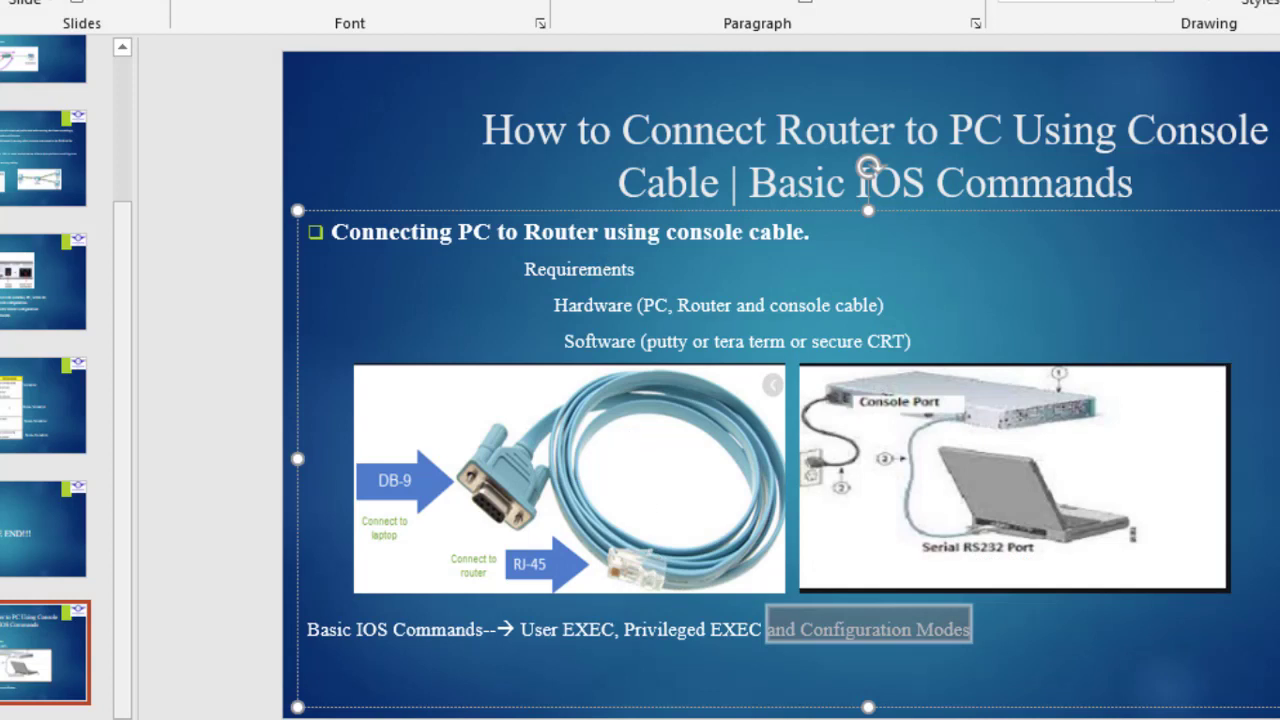
key(Escape)
key(Escape)
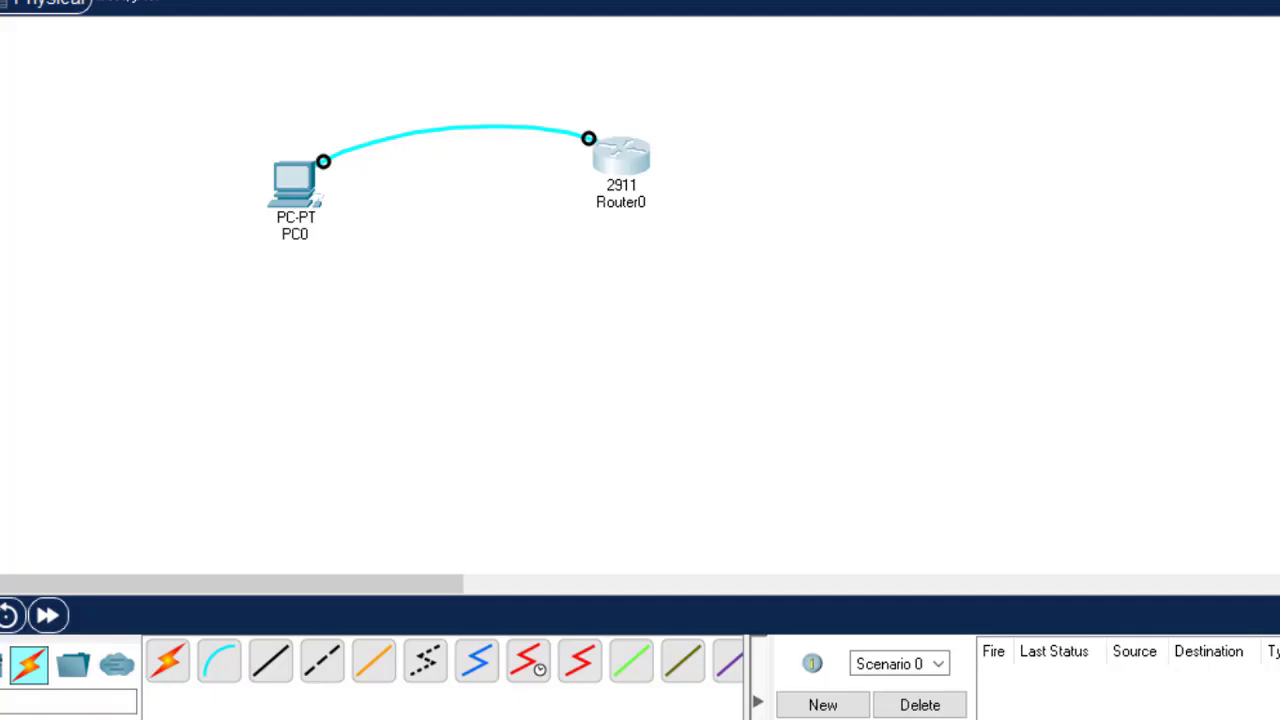